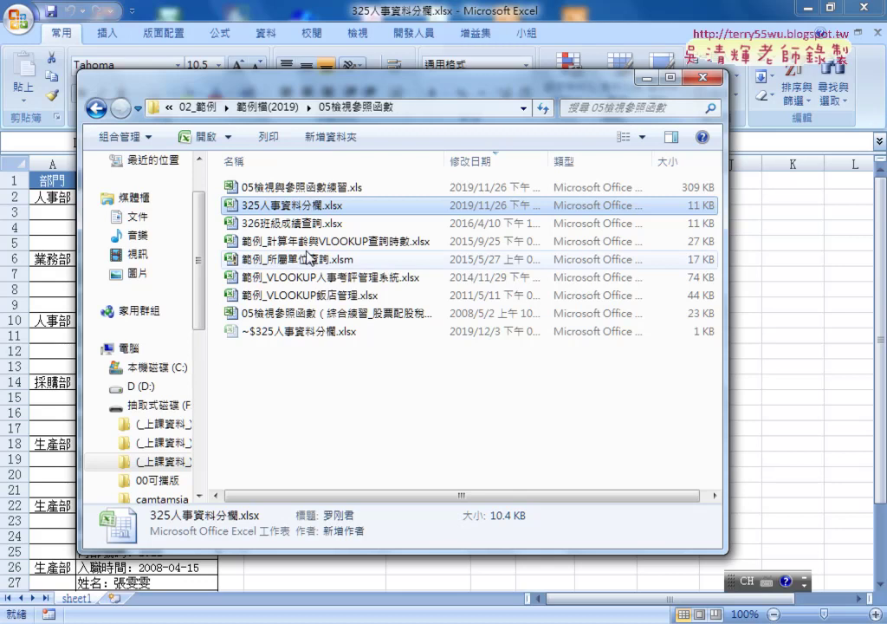
# Open 05檢視與參照函數練習.xls from the 05檢視參照函數 folder.
pyautogui.click(283, 108)
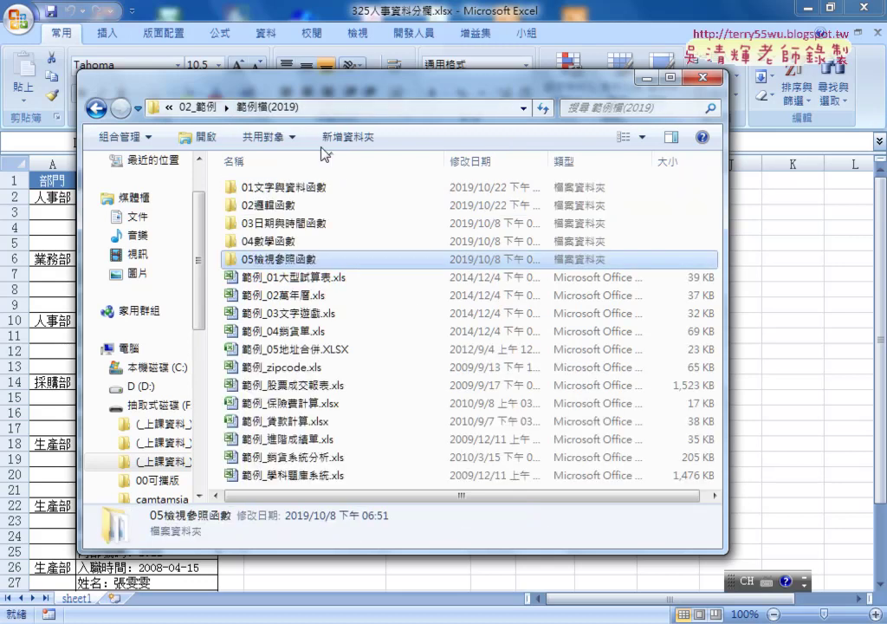
pyautogui.doubleClick(317, 263)
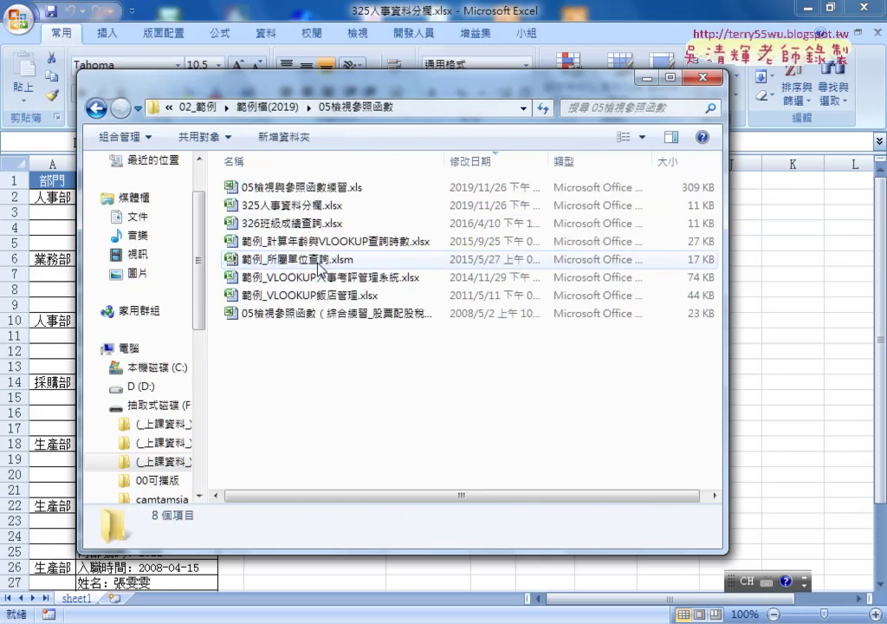
pyautogui.doubleClick(328, 189)
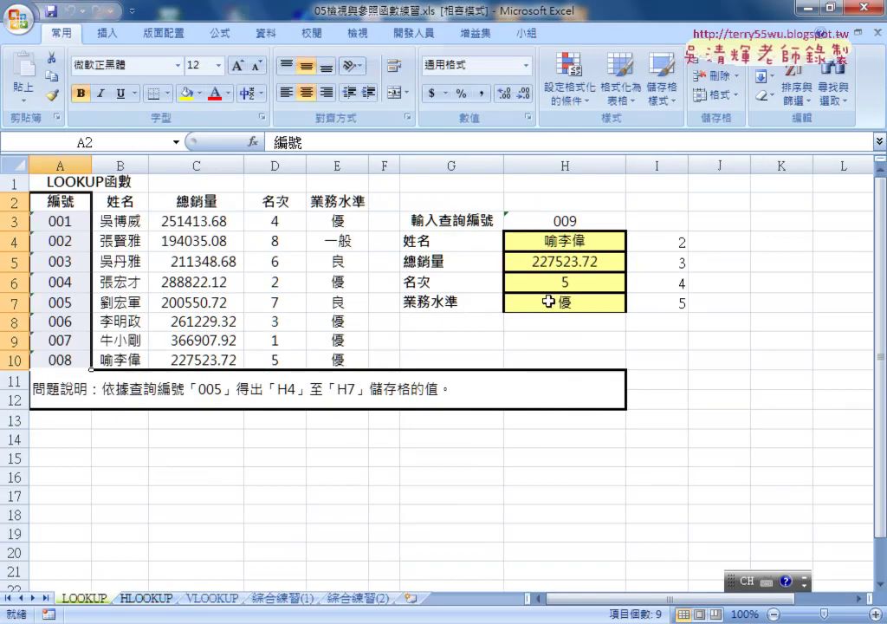
# Show the argument breakdown of H4's =VLOOKUP(H$3,A$3:E$10,ROW()-2,1) formula.
pyautogui.click(556, 243)
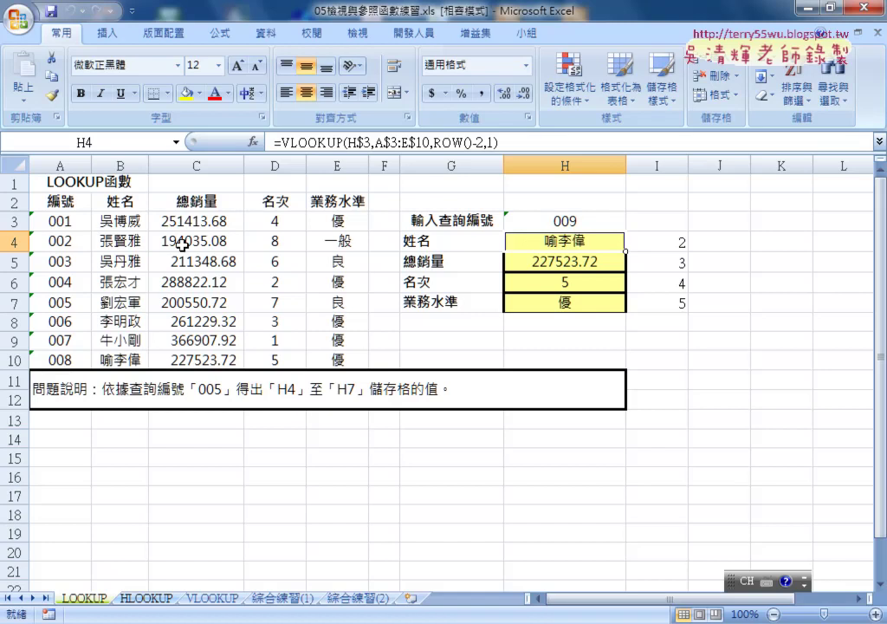
pyautogui.click(308, 141)
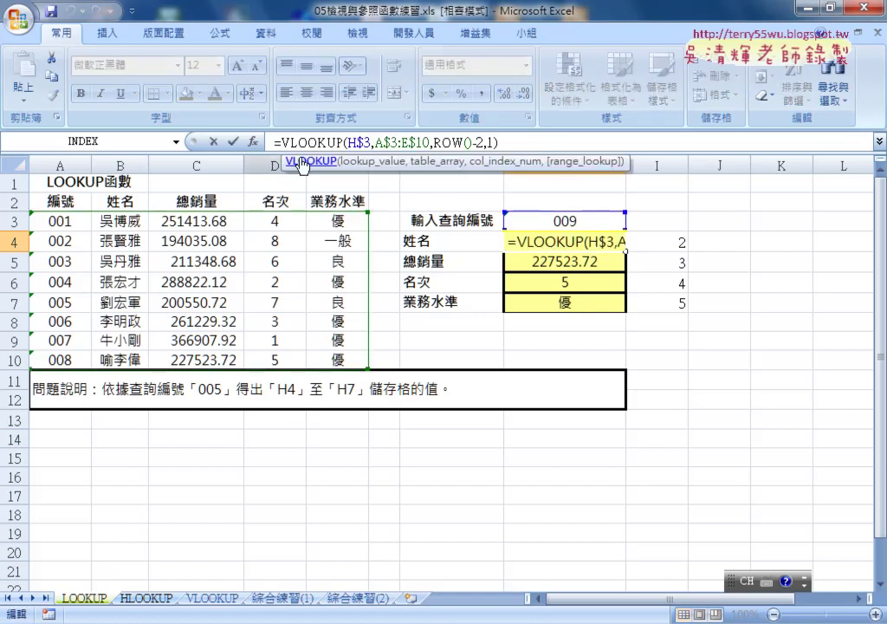
pyautogui.click(253, 141)
pyautogui.moveTo(457, 170); pyautogui.dragTo(469, 308)
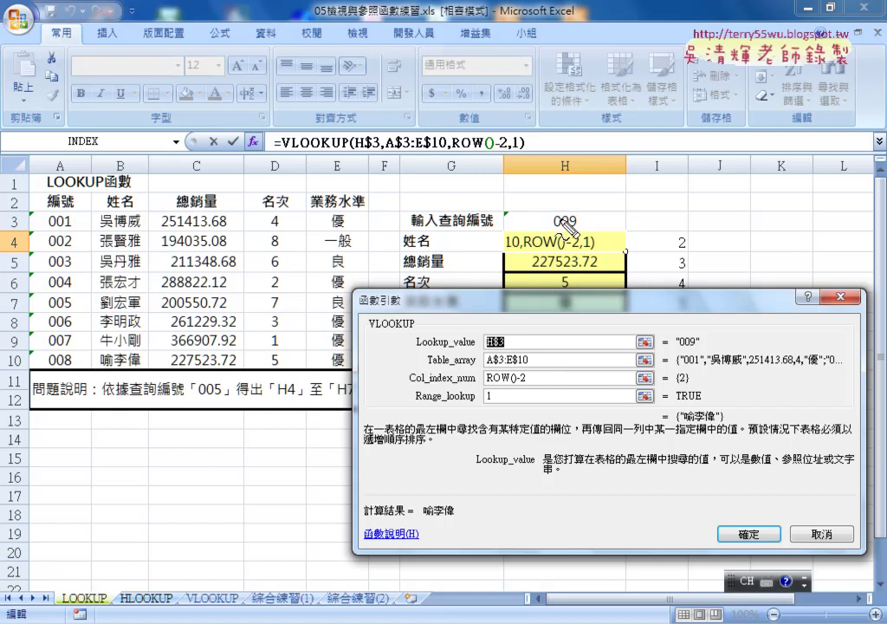
# Mark the lookup ID 009, the last ID 008 and range lookup 1, then clear the marks.
pyautogui.moveTo(559, 212); pyautogui.dragTo(572, 211)
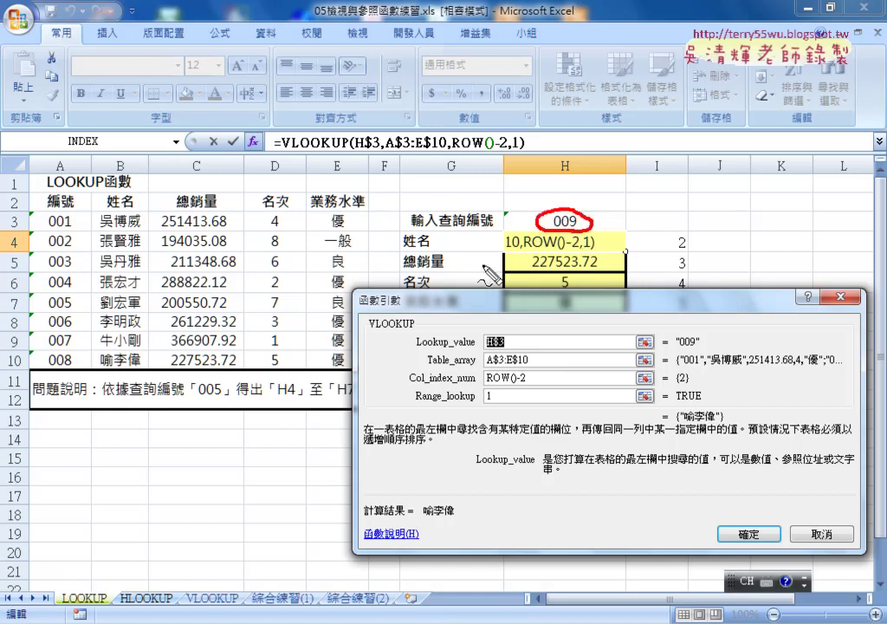
pyautogui.moveTo(77, 350)
pyautogui.mouseDown()
pyautogui.moveTo(40, 366)
pyautogui.moveTo(78, 350)
pyautogui.mouseUp()
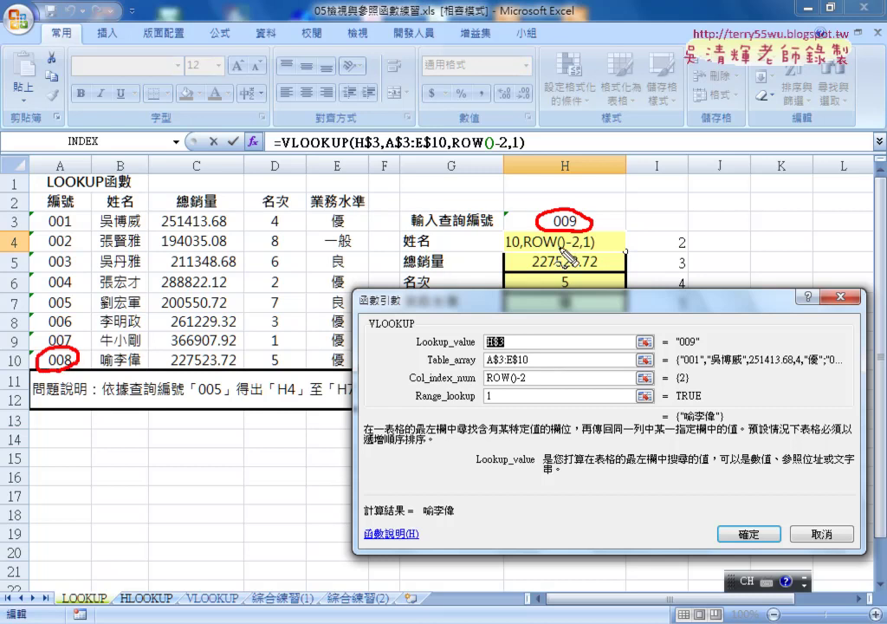
pyautogui.moveTo(490, 389); pyautogui.dragTo(485, 401)
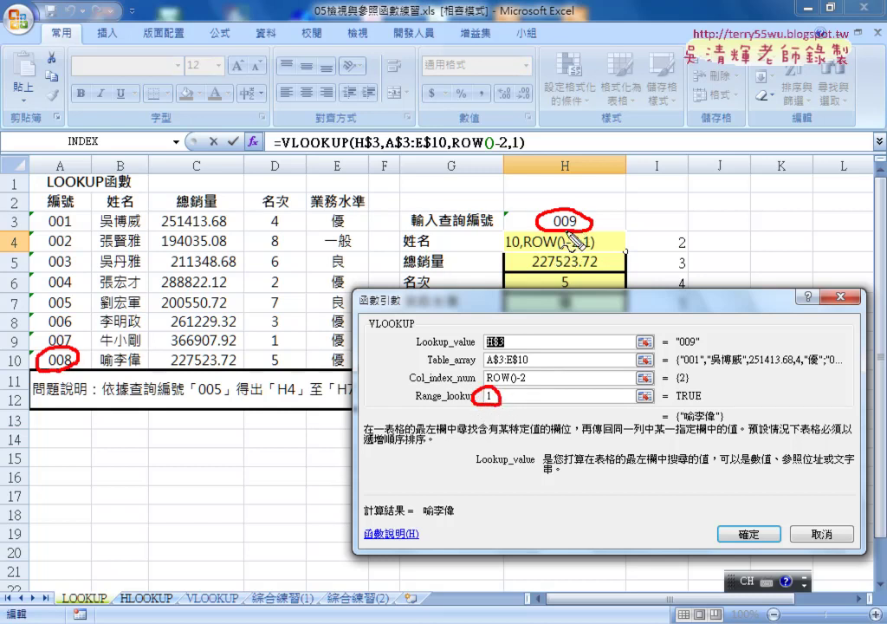
pyautogui.moveTo(474, 402); pyautogui.dragTo(525, 404)
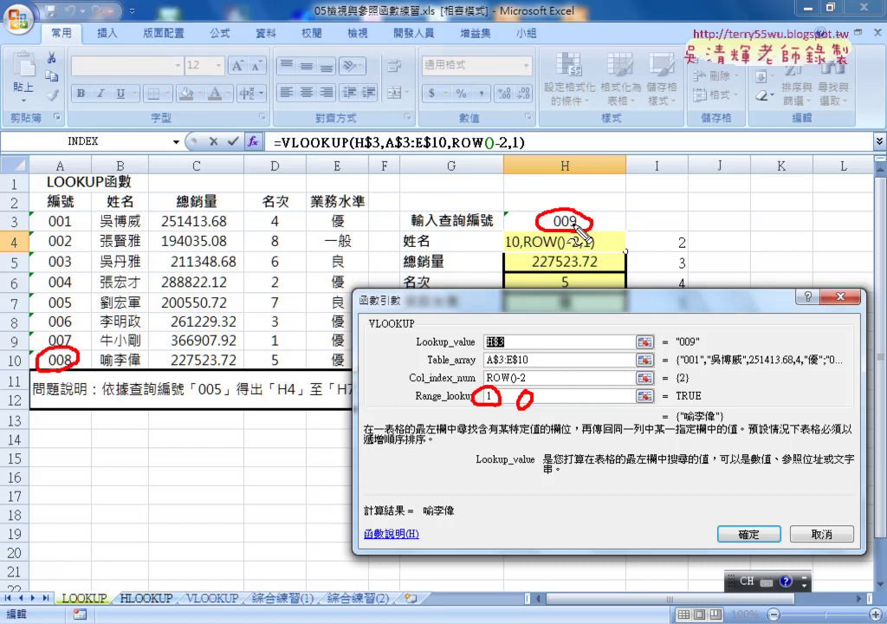
pyautogui.press('Escape')
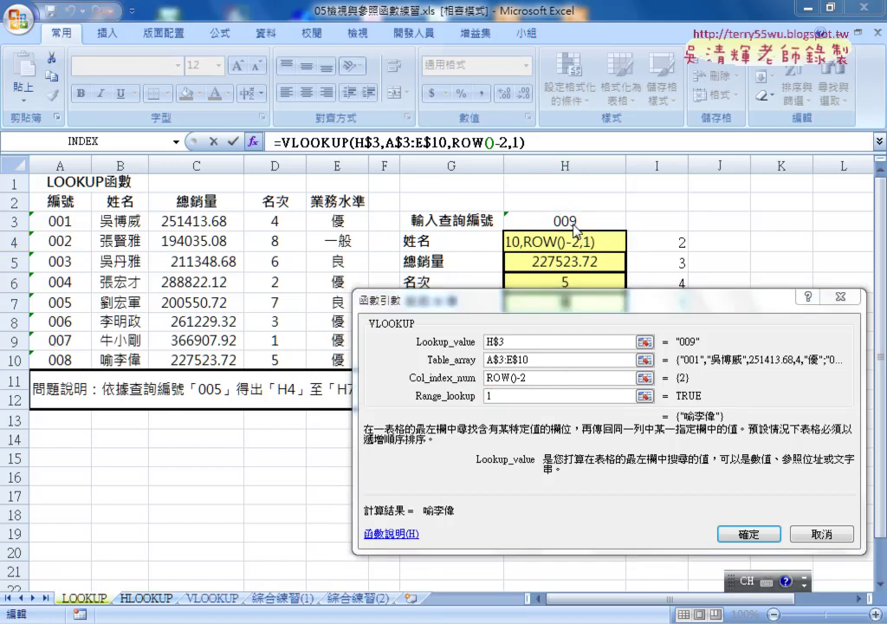
# Change H4's VLOOKUP range lookup to 0 and fill the formula down to H7.
pyautogui.click(488, 396)
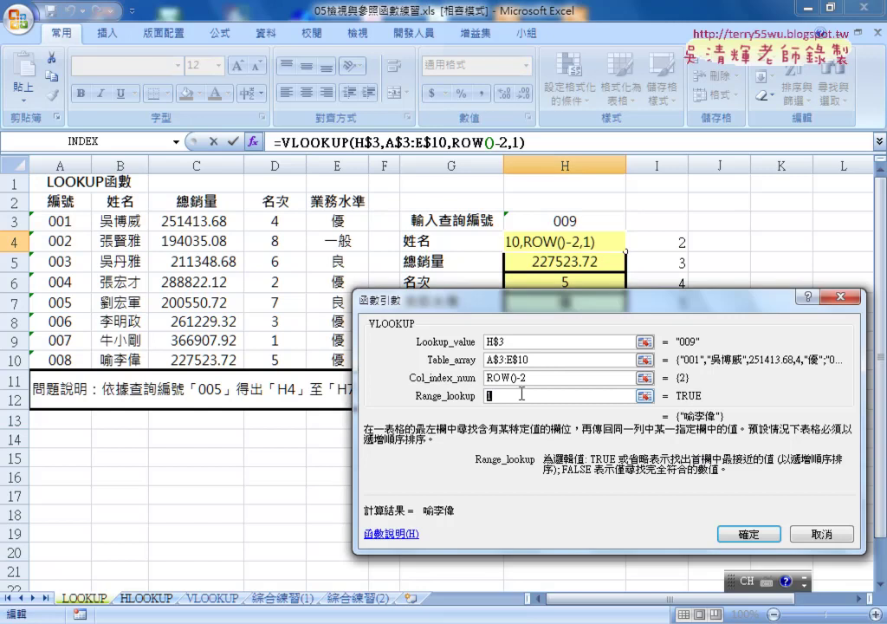
pyautogui.write('0')
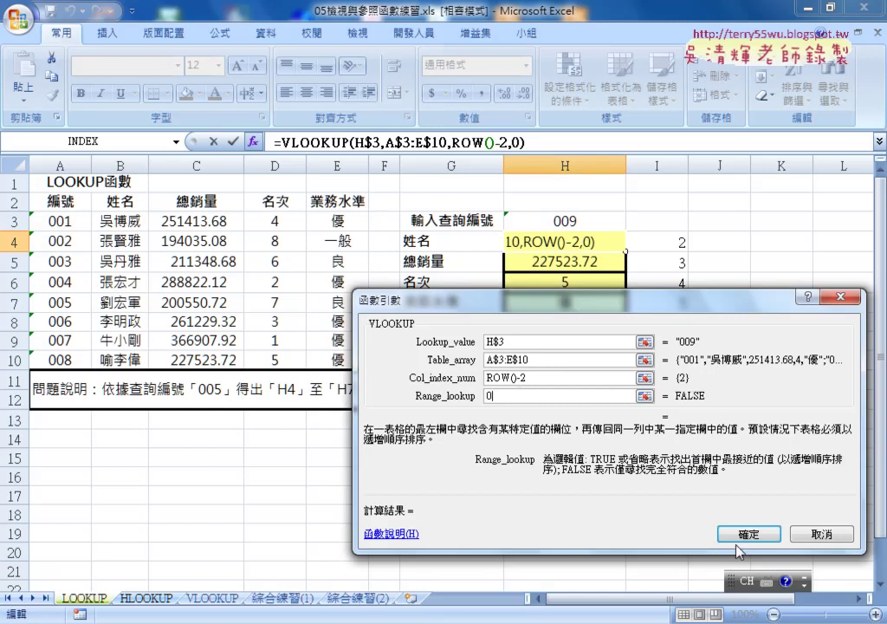
pyautogui.click(745, 536)
pyautogui.moveTo(625, 251); pyautogui.dragTo(621, 318)
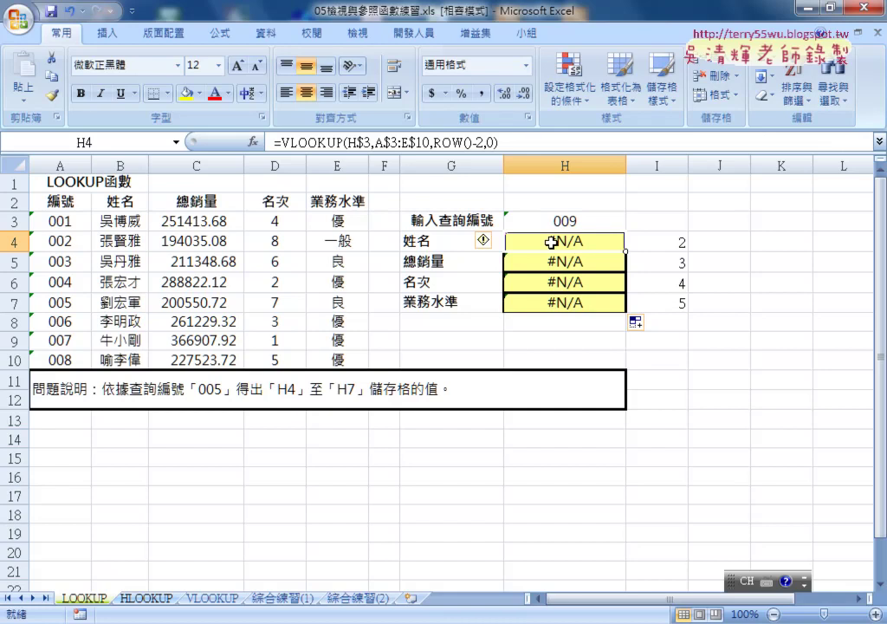
# Change the lookup ID in H3 from 009 to 008.
pyautogui.click(571, 221)
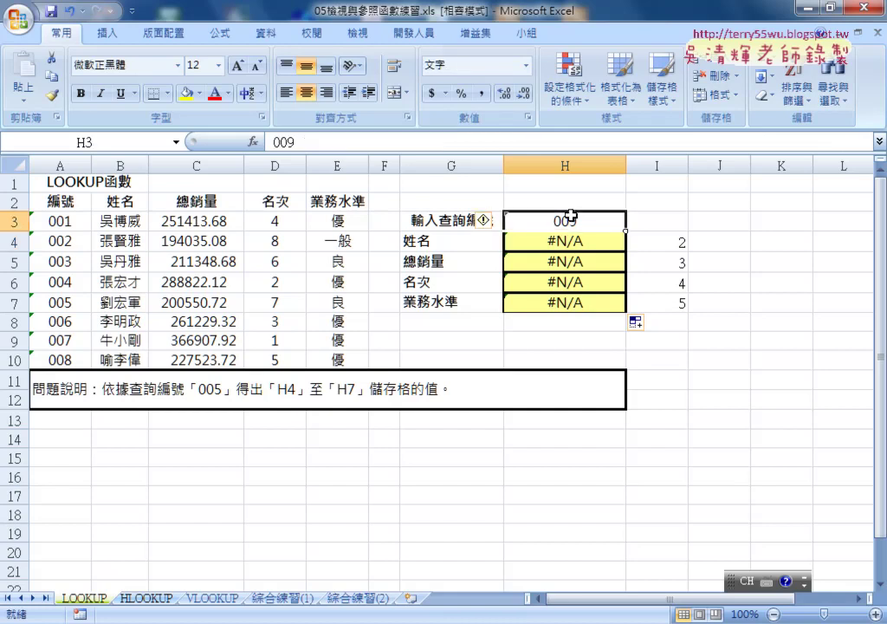
pyautogui.doubleClick(564, 221)
pyautogui.moveTo(569, 221); pyautogui.dragTo(585, 220)
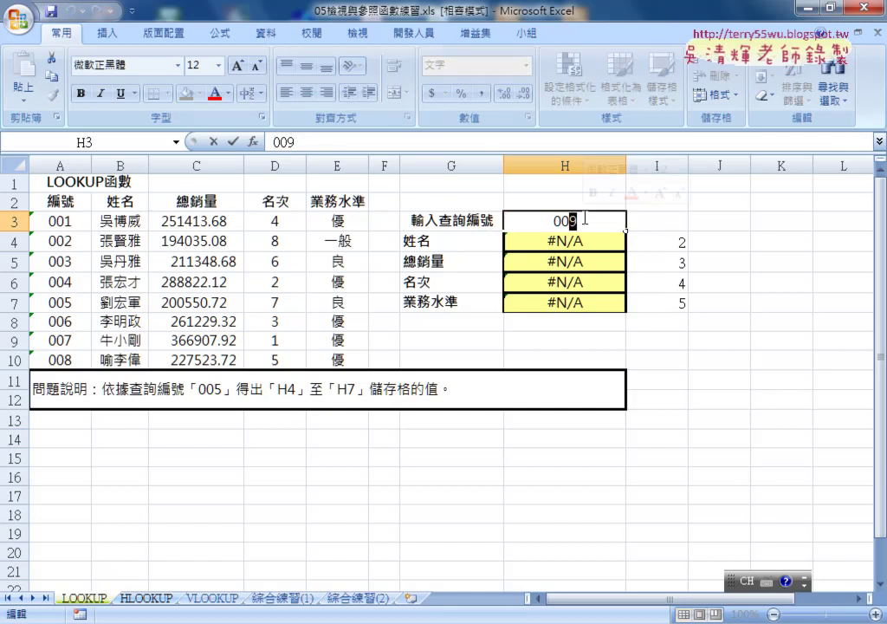
pyautogui.write('8')
pyautogui.press('Return')
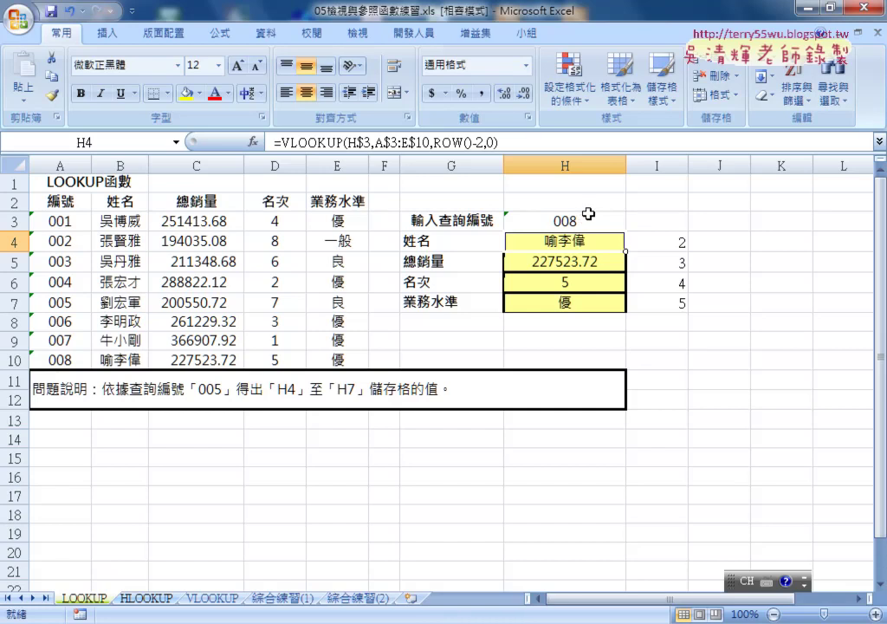
pyautogui.click(253, 141)
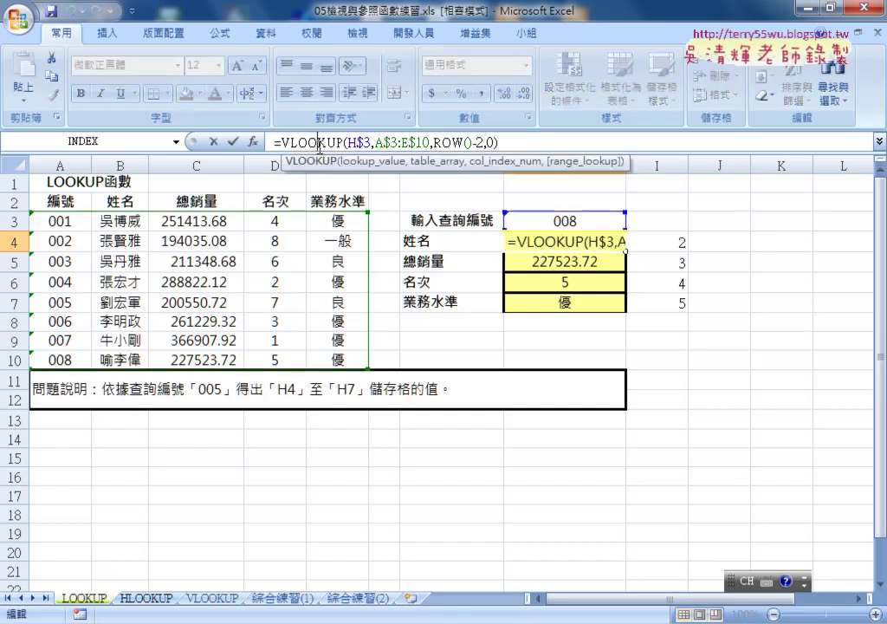
pyautogui.click(253, 140)
pyautogui.moveTo(452, 314); pyautogui.dragTo(341, 341)
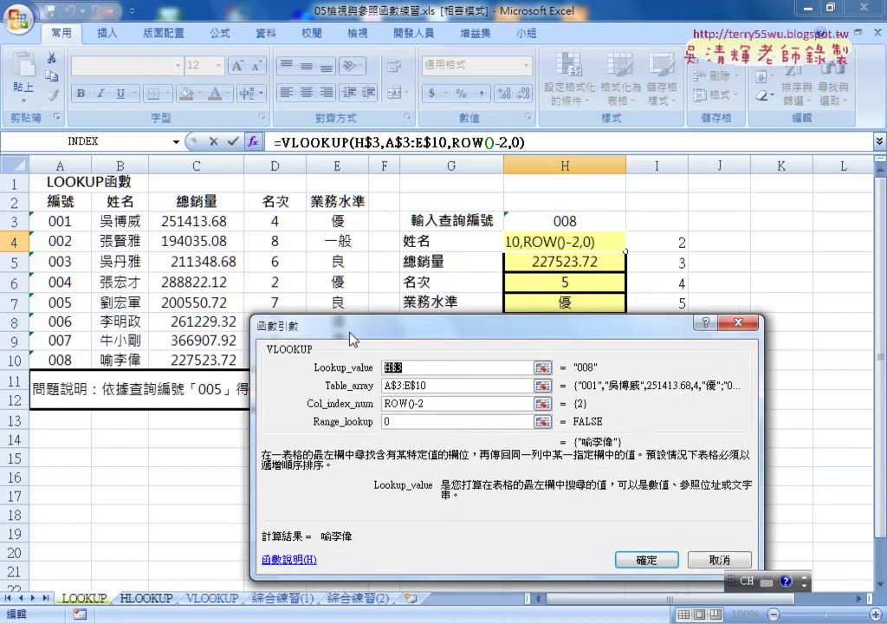
pyautogui.click(407, 370)
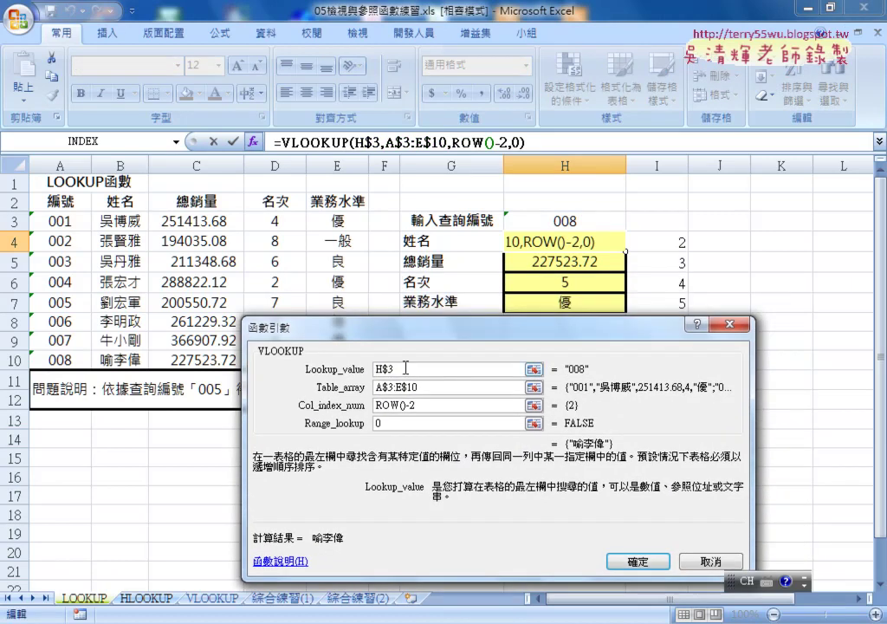
pyautogui.click(378, 388)
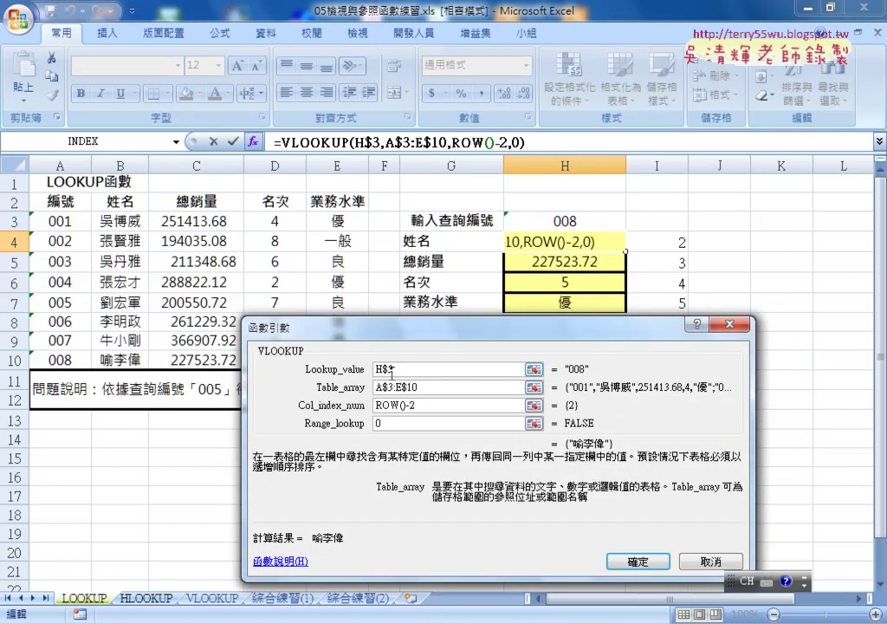
pyautogui.hotkey('shift', 'Tab')
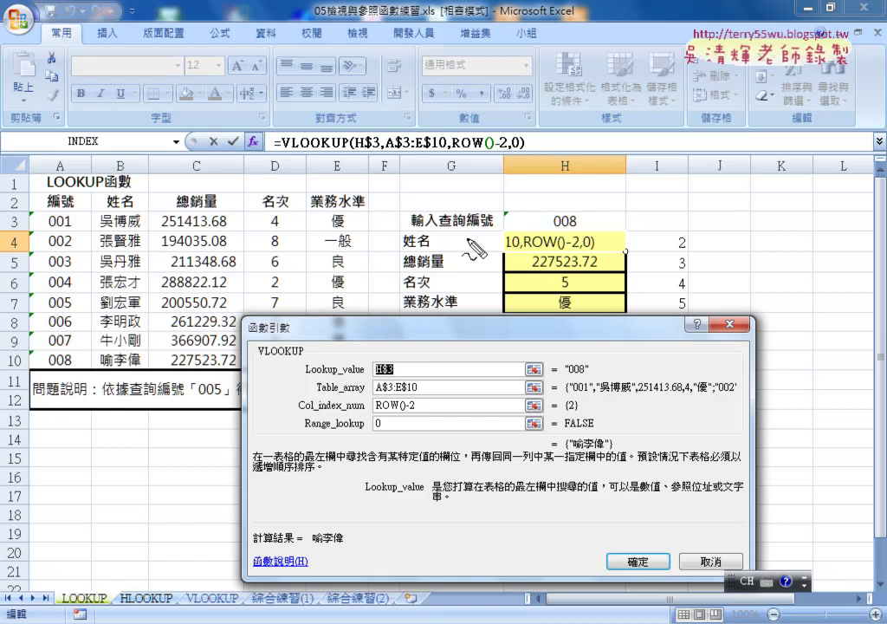
pyautogui.moveTo(19, 208)
pyautogui.mouseDown()
pyautogui.moveTo(19, 364)
pyautogui.moveTo(365, 309)
pyautogui.moveTo(19, 360)
pyautogui.mouseUp()
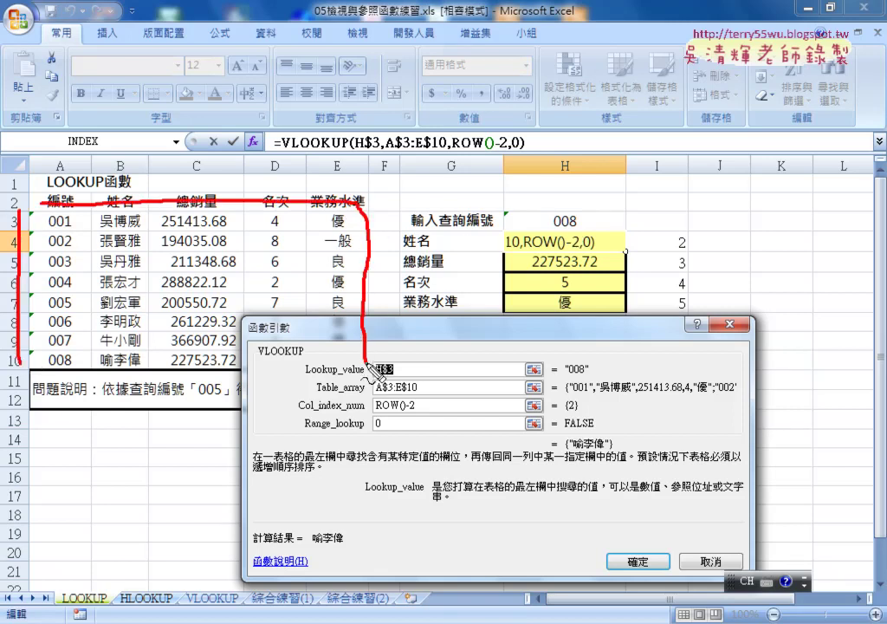
pyautogui.moveTo(68, 115); pyautogui.dragTo(59, 158)
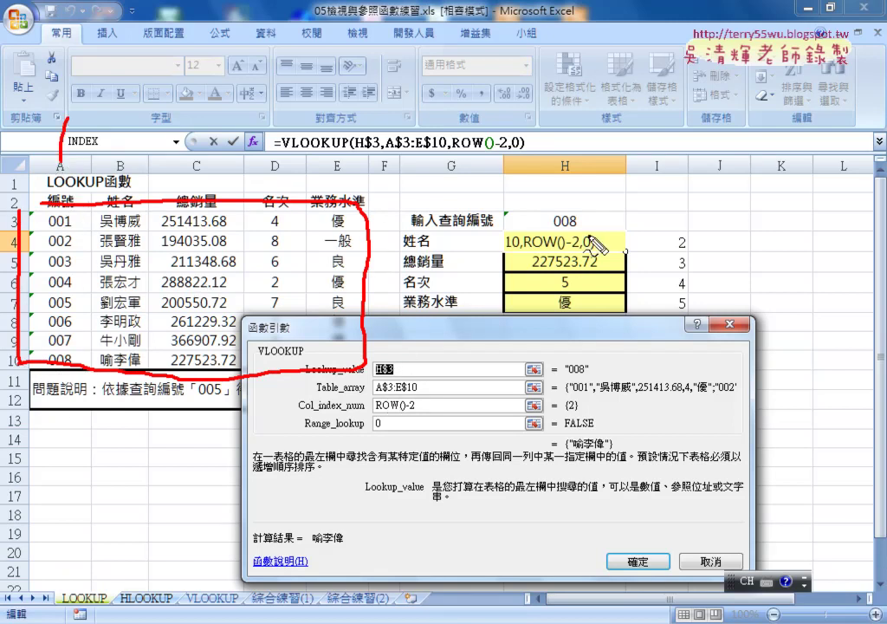
pyautogui.moveTo(559, 211); pyautogui.dragTo(582, 234)
pyautogui.moveTo(512, 212); pyautogui.dragTo(216, 186)
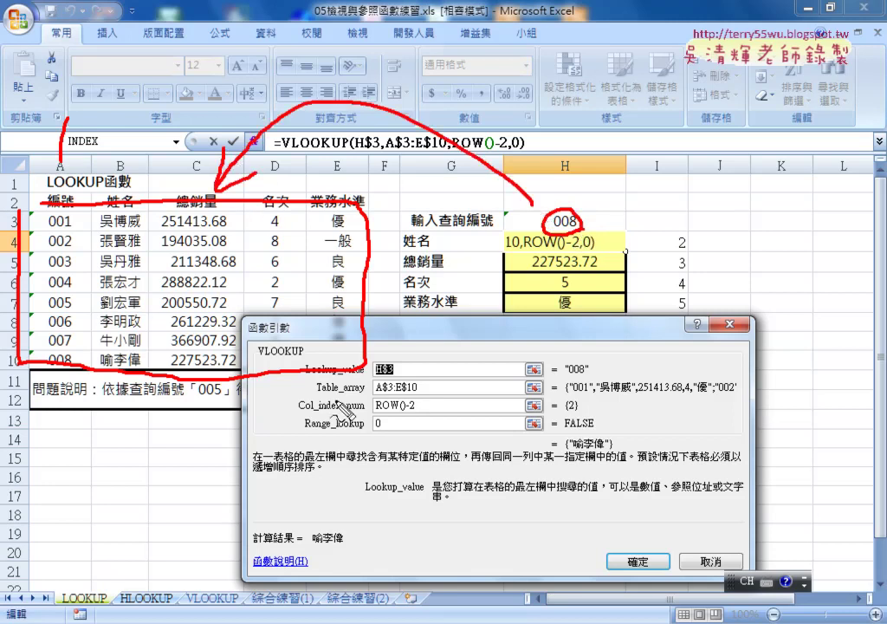
pyautogui.moveTo(316, 392); pyautogui.dragTo(363, 392)
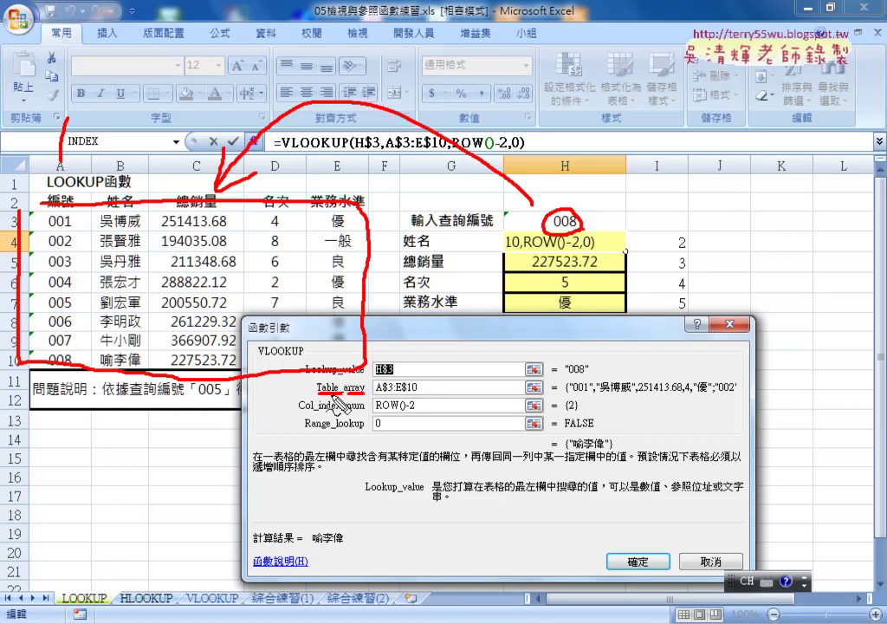
pyautogui.moveTo(345, 418); pyautogui.dragTo(358, 415)
pyautogui.hotkey('ctrl', 'z')
pyautogui.moveTo(295, 404); pyautogui.dragTo(314, 404)
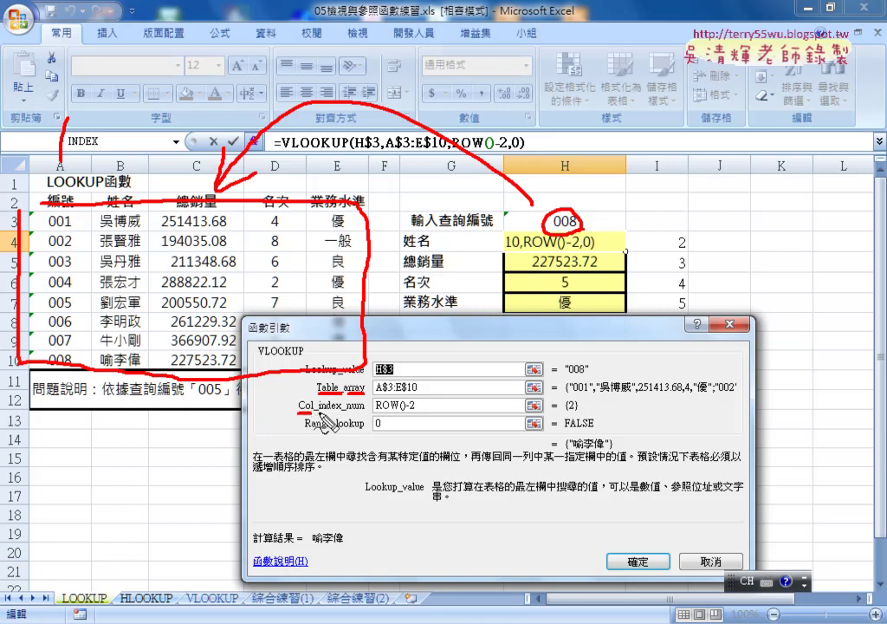
pyautogui.moveTo(316, 410); pyautogui.dragTo(338, 411)
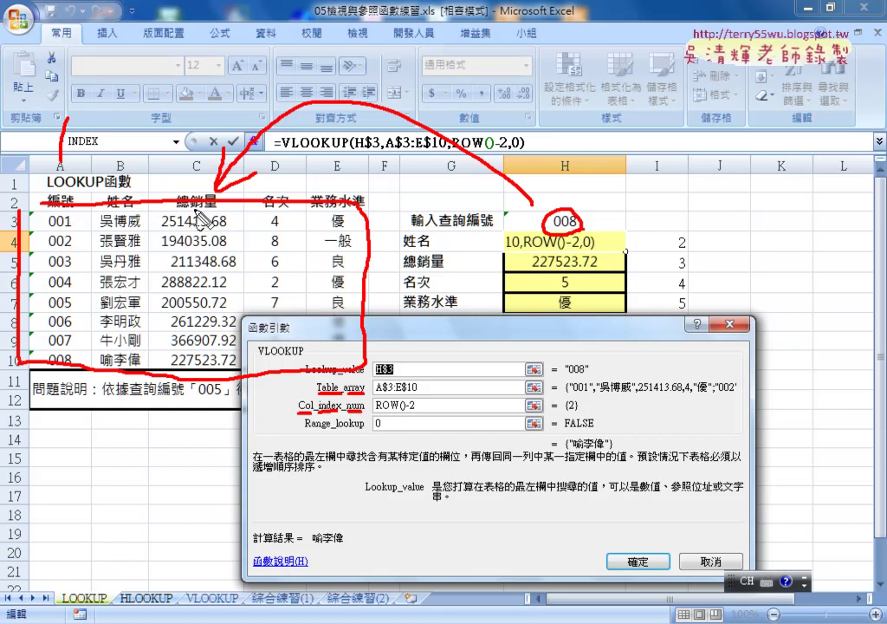
# Annotate column numbers 2 to 5 and the ROW()-2 argument, then clear the annotations.
pyautogui.moveTo(111, 135); pyautogui.dragTo(152, 155)
pyautogui.moveTo(180, 122); pyautogui.dragTo(179, 147)
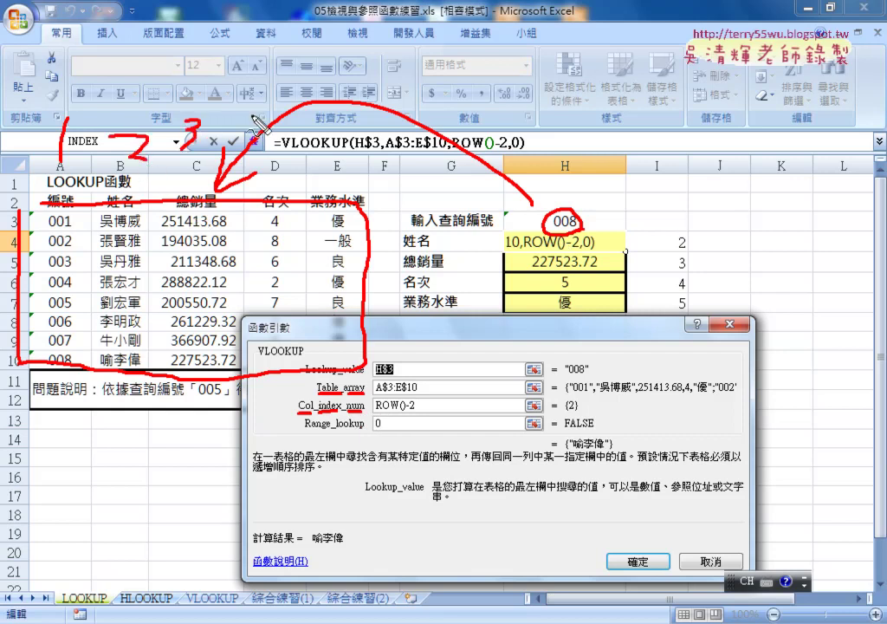
pyautogui.moveTo(262, 116); pyautogui.dragTo(258, 154)
pyautogui.moveTo(314, 126); pyautogui.dragTo(310, 154)
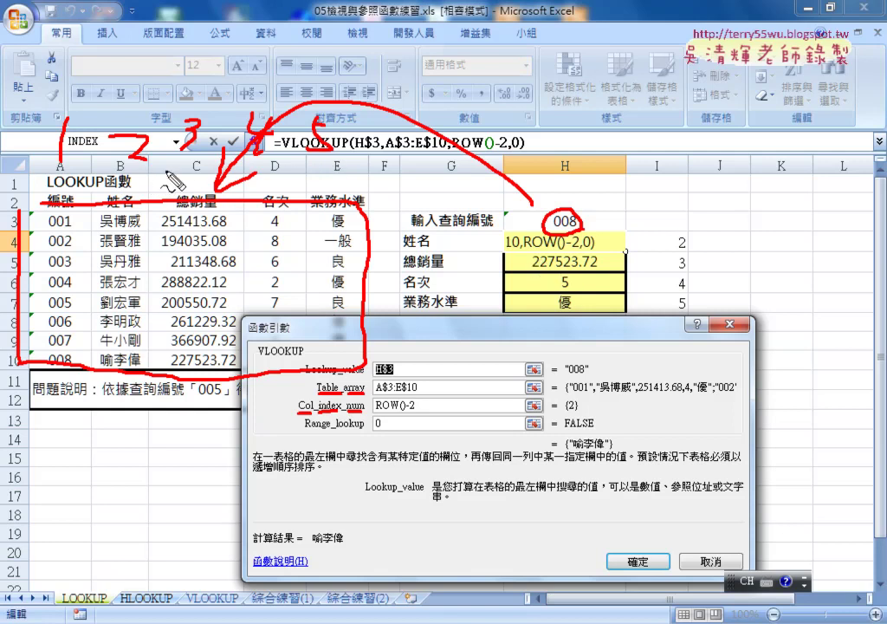
pyautogui.moveTo(489, 262); pyautogui.dragTo(501, 314)
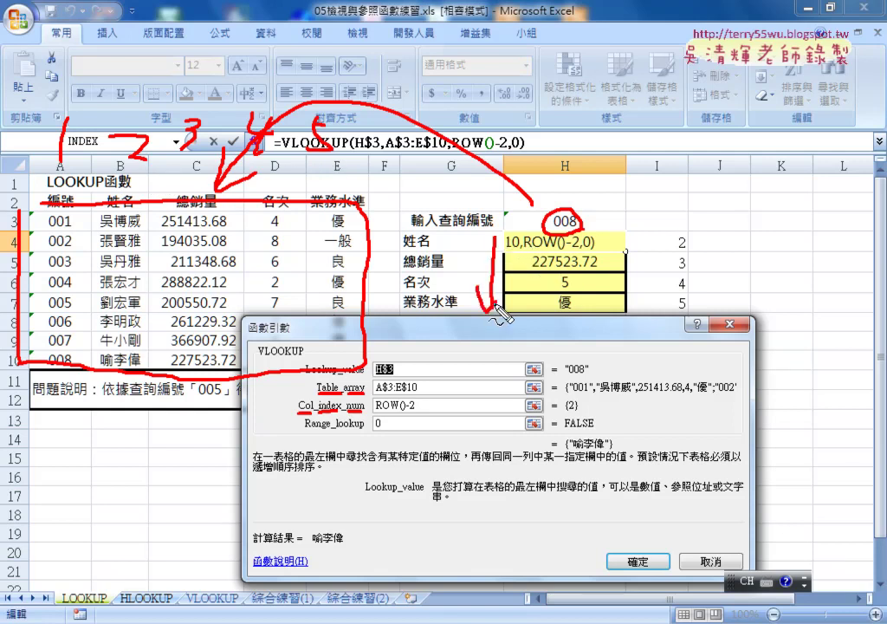
pyautogui.moveTo(375, 411); pyautogui.dragTo(425, 423)
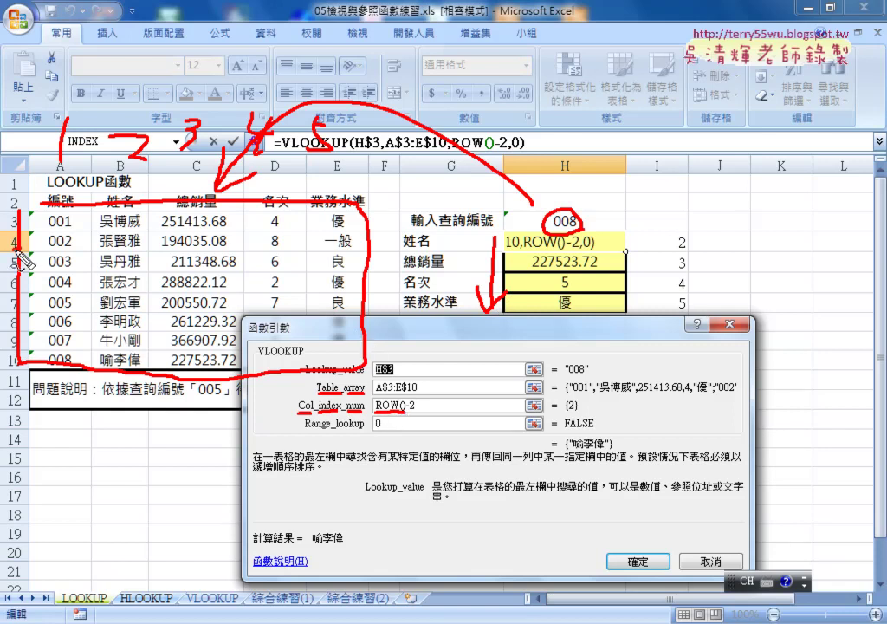
pyautogui.moveTo(19, 229); pyautogui.dragTo(21, 251)
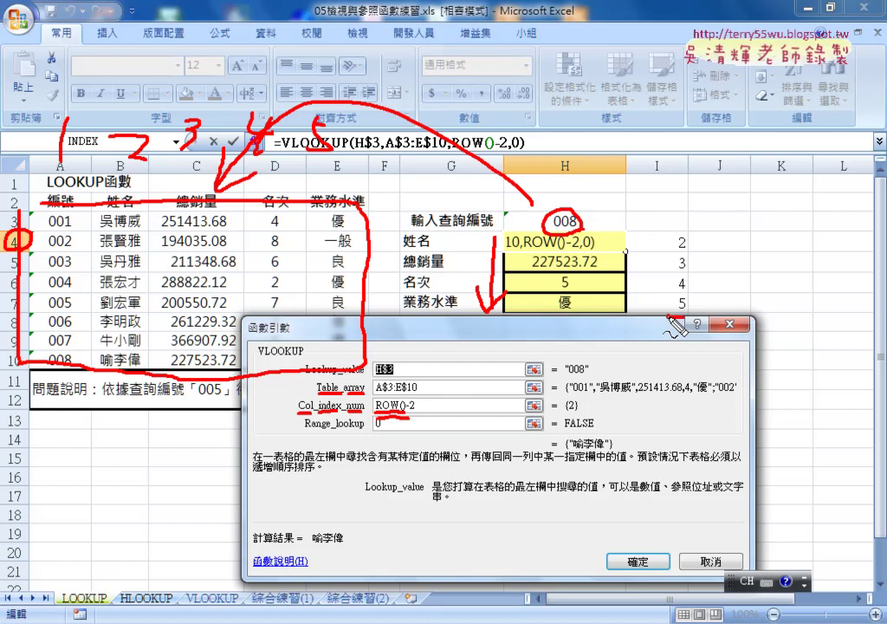
pyautogui.moveTo(672, 228); pyautogui.dragTo(667, 224)
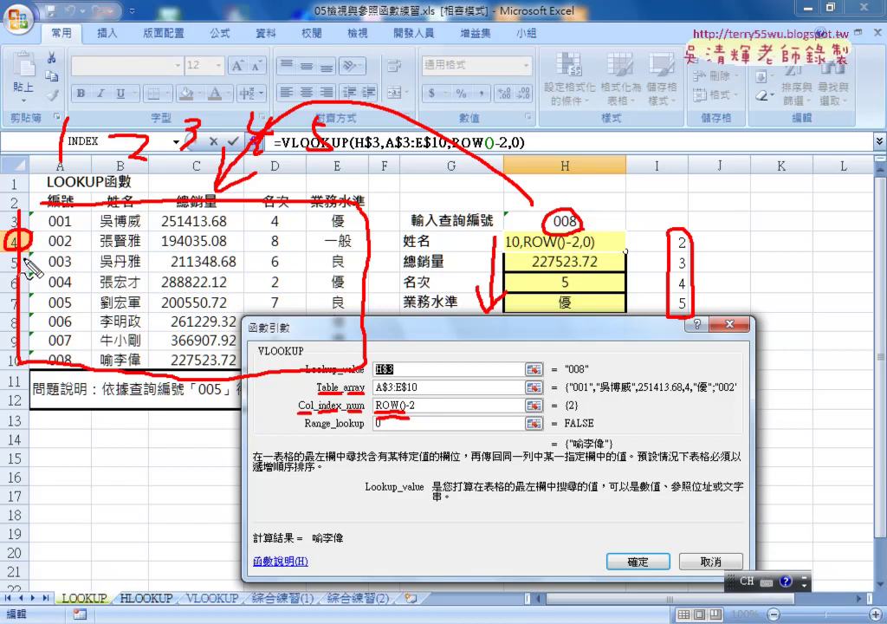
pyautogui.press('Escape')
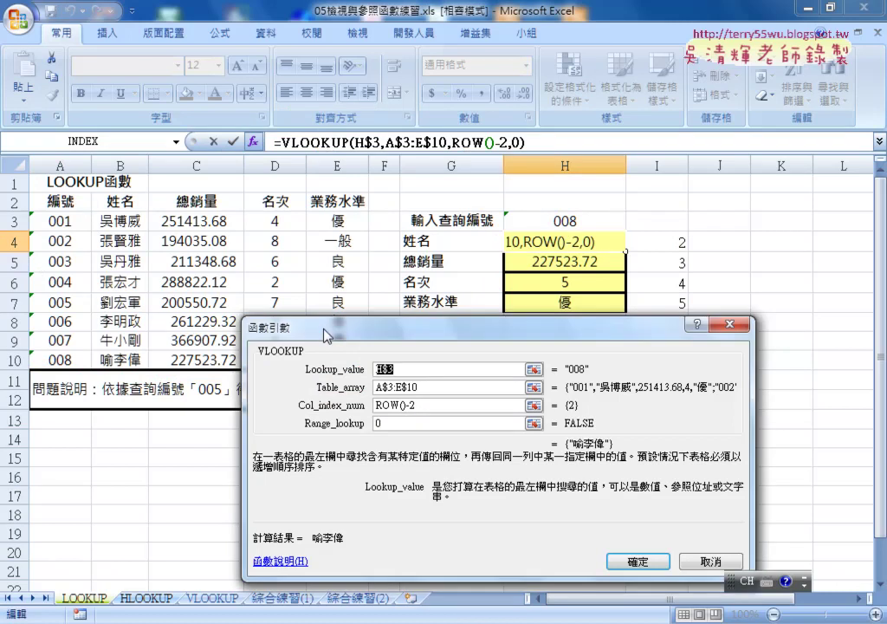
# Confirm H4's VLOOKUP and switch to the 325人事資料分欄.xlsx workbook.
pyautogui.moveTo(328, 333); pyautogui.dragTo(258, 333)
pyautogui.click(642, 559)
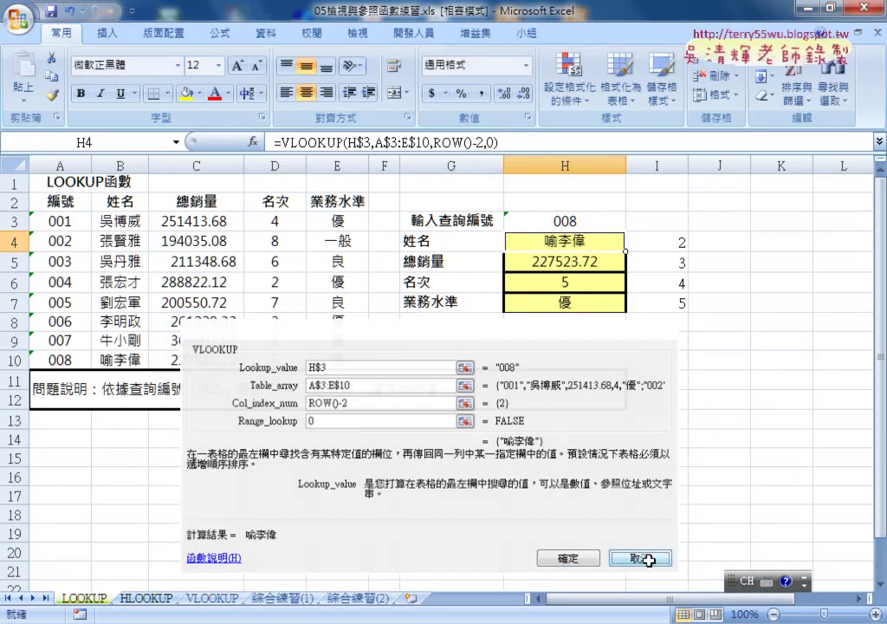
pyautogui.click(813, 9)
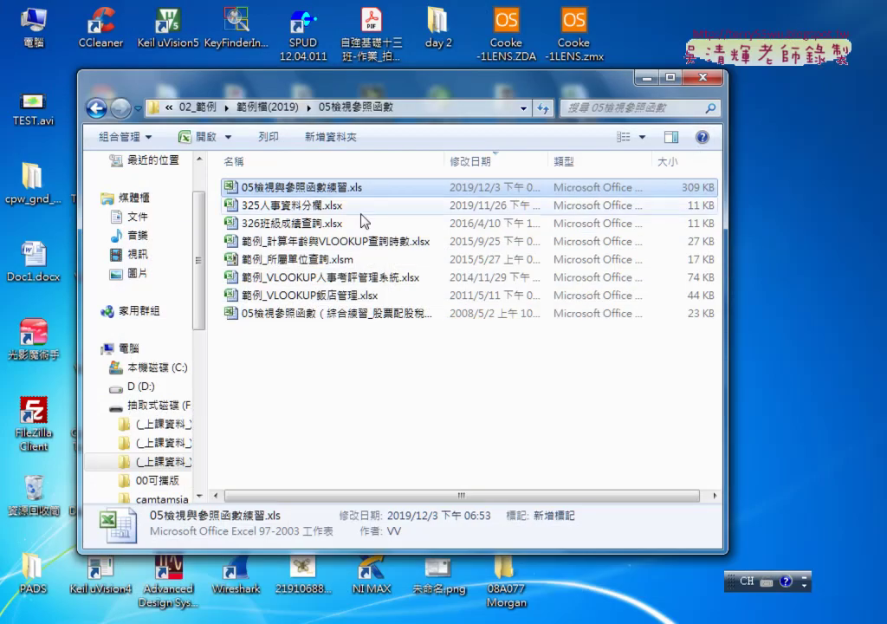
pyautogui.click(347, 208)
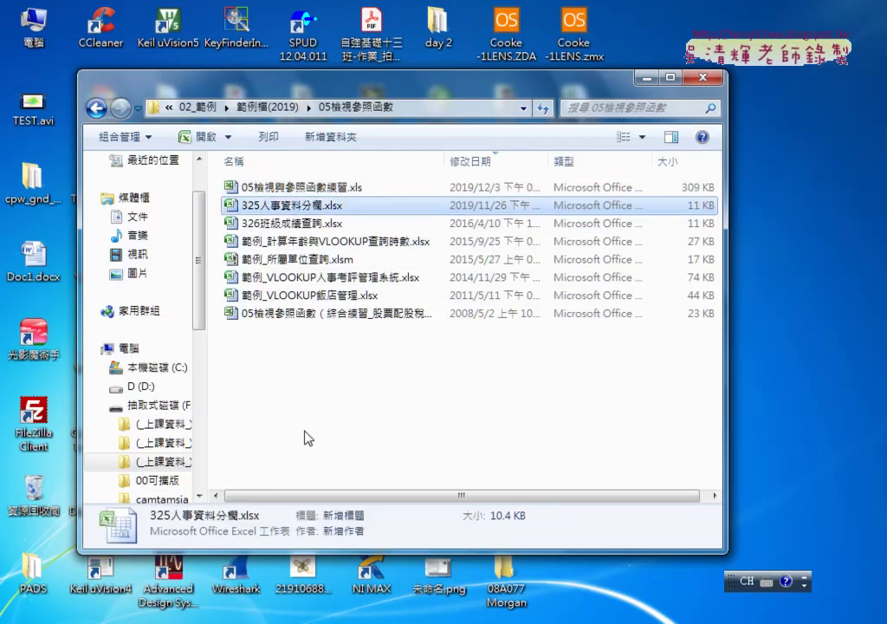
pyautogui.click(292, 620)
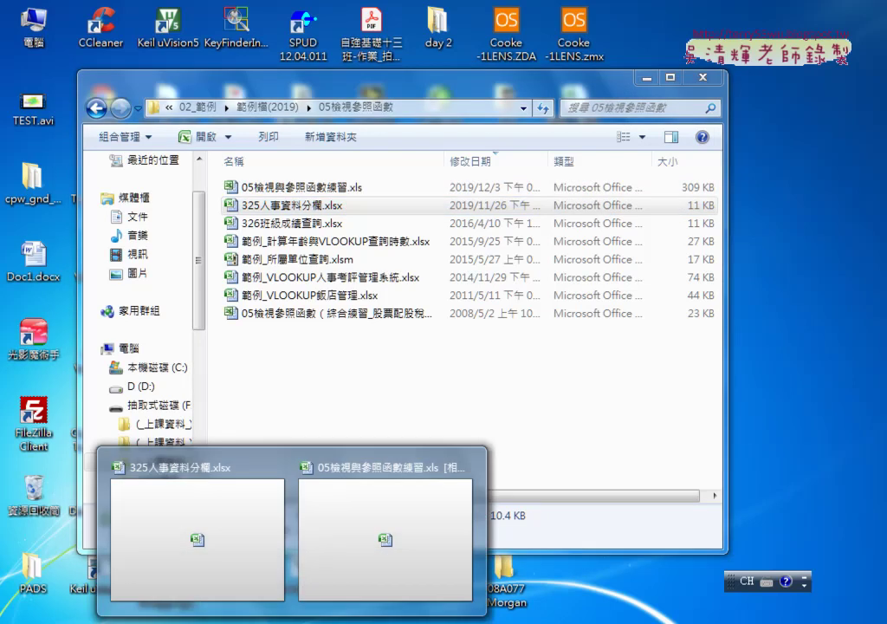
pyautogui.click(197, 528)
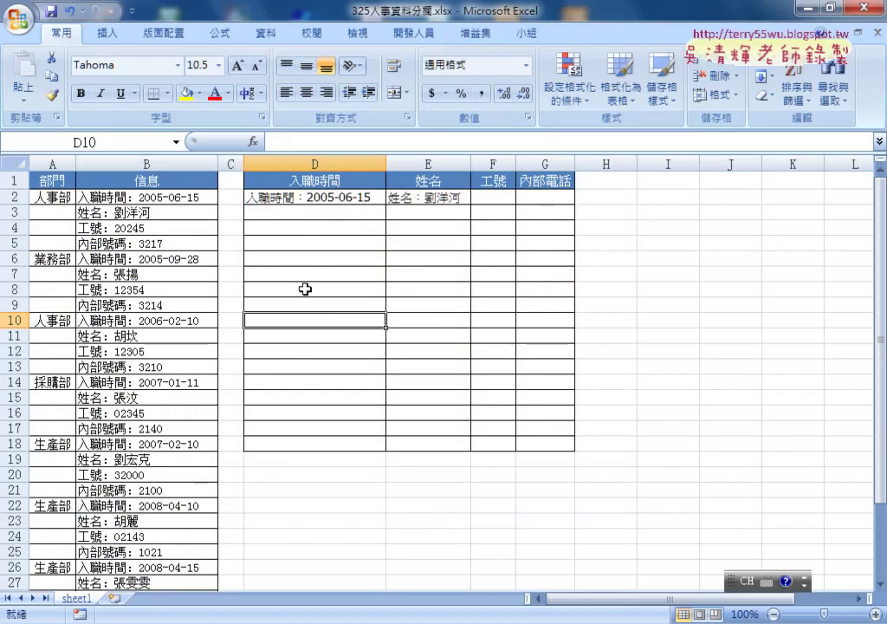
pyautogui.click(162, 161)
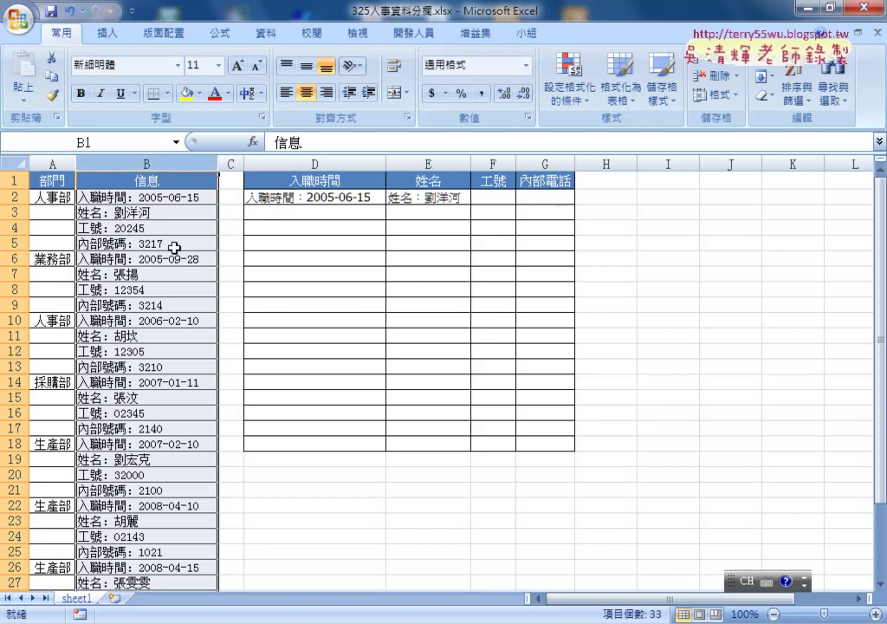
pyautogui.moveTo(169, 198); pyautogui.dragTo(161, 247)
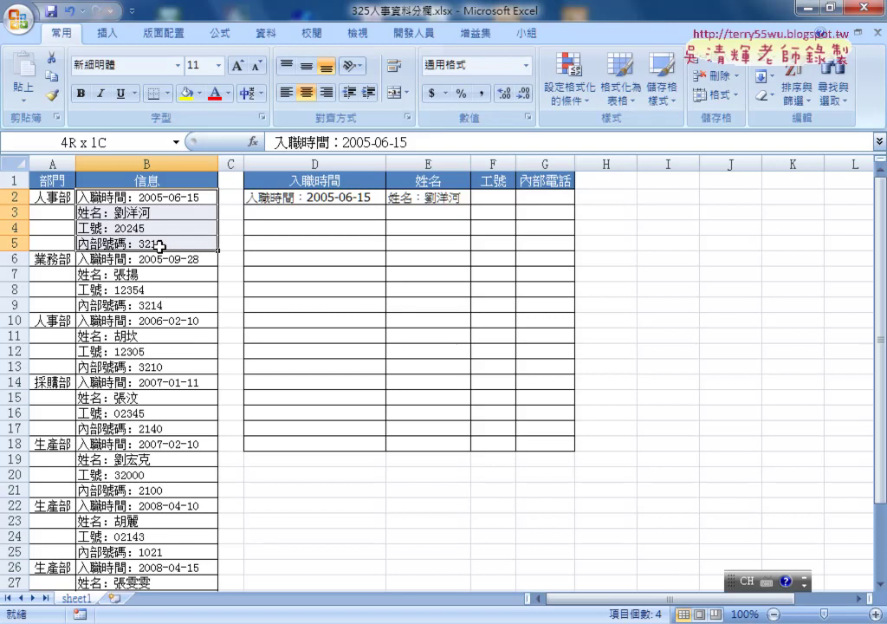
pyautogui.click(158, 158)
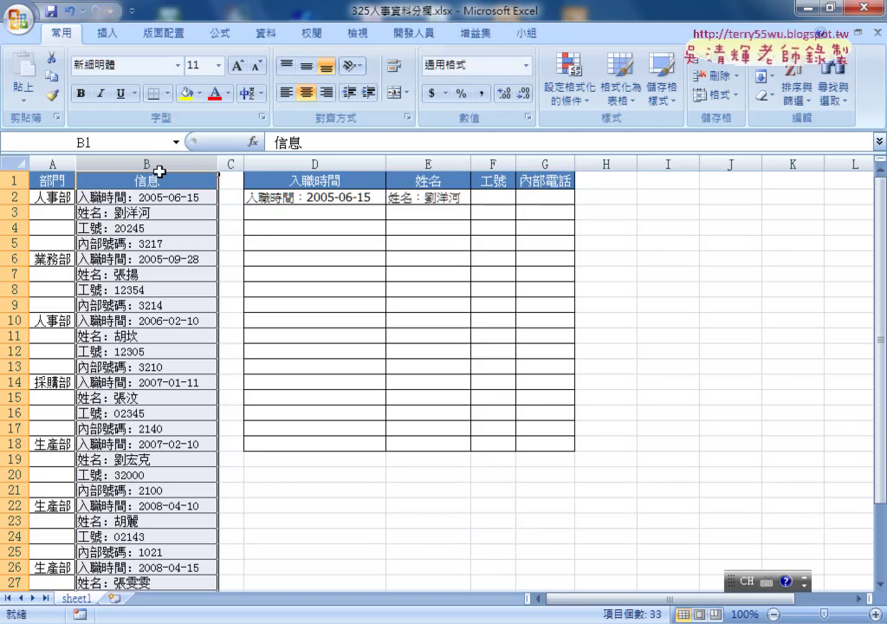
pyautogui.moveTo(149, 197); pyautogui.dragTo(147, 243)
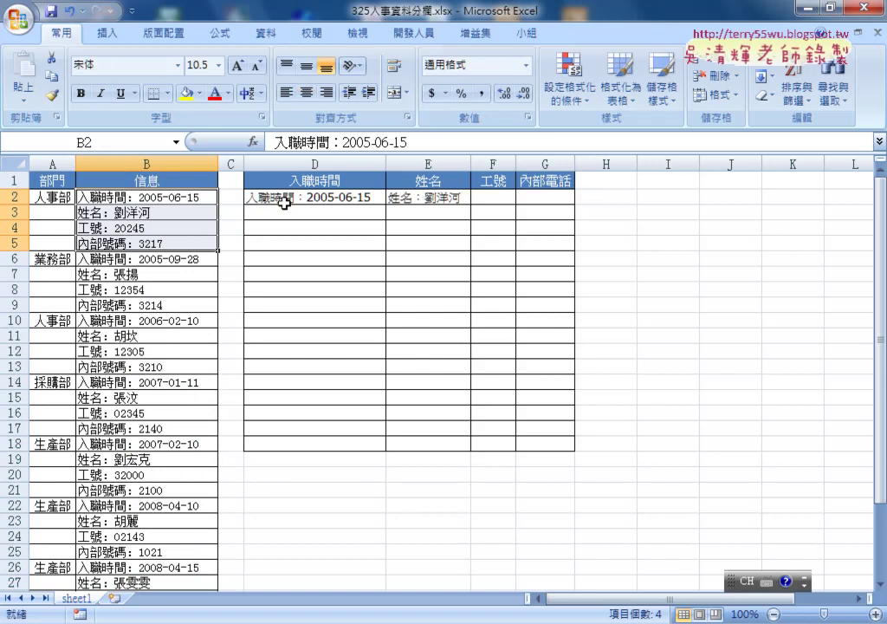
pyautogui.moveTo(346, 197); pyautogui.dragTo(540, 196)
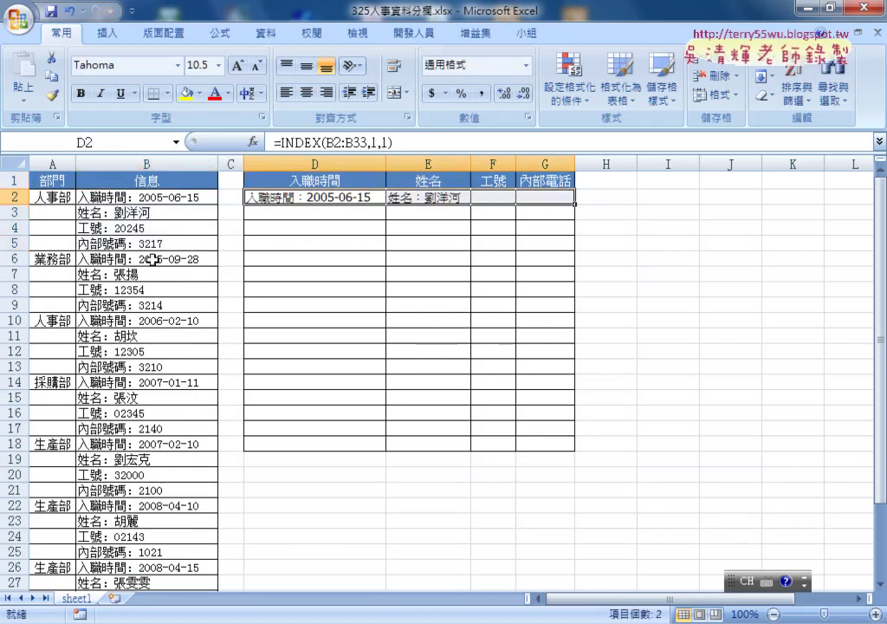
pyautogui.moveTo(152, 259); pyautogui.dragTo(173, 304)
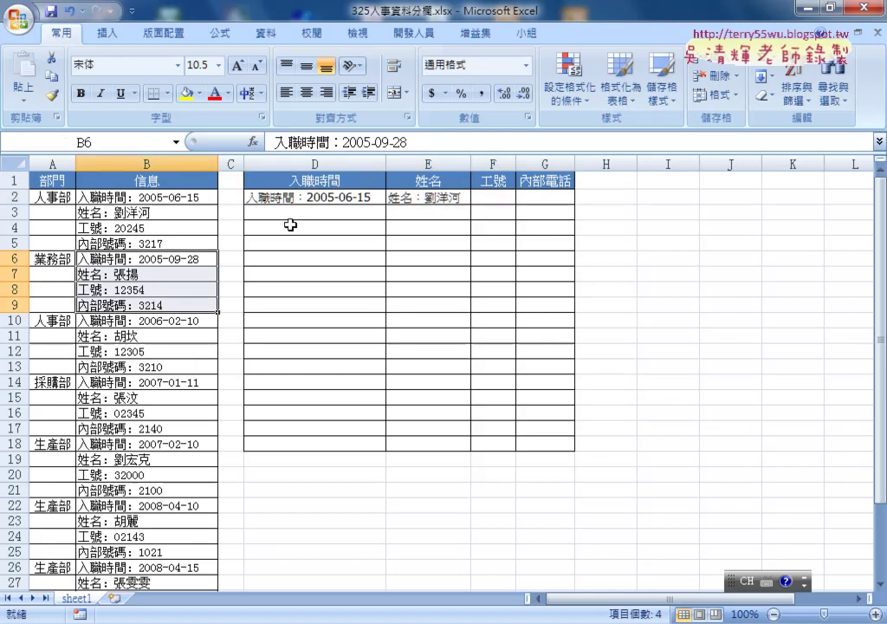
pyautogui.moveTo(290, 213); pyautogui.dragTo(550, 210)
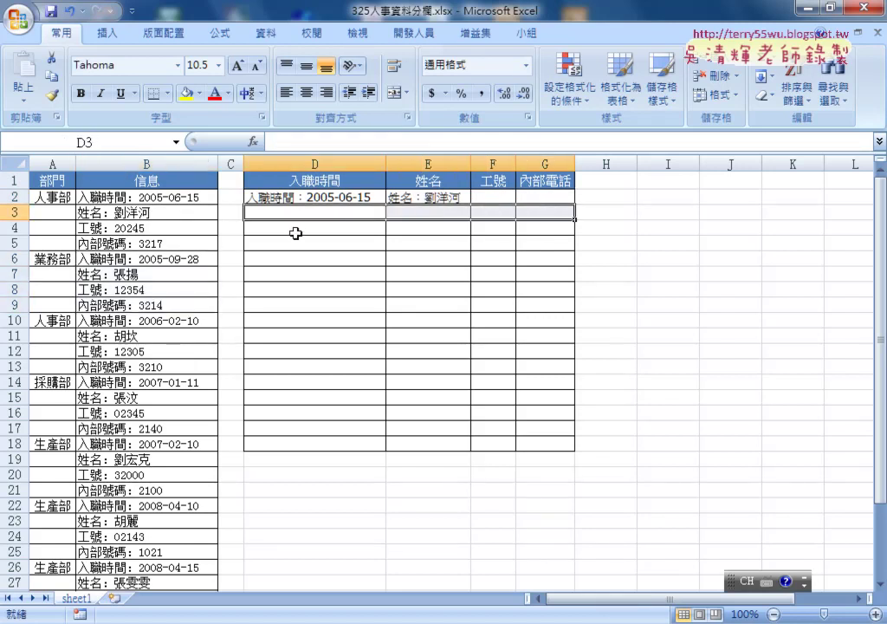
pyautogui.moveTo(296, 233); pyautogui.dragTo(539, 222)
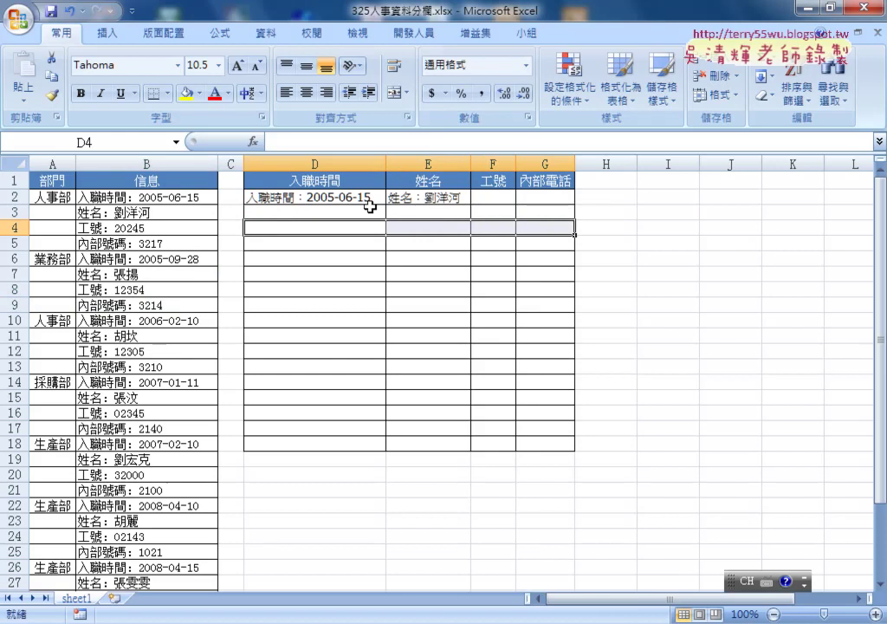
pyautogui.click(364, 201)
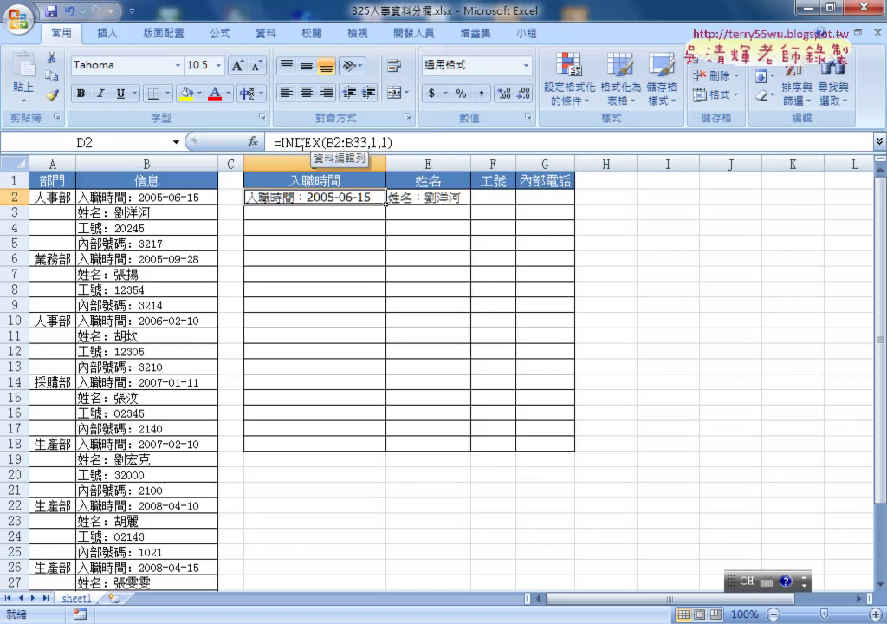
# Open the array-form INDEX arguments for D2's formula.
pyautogui.click(301, 145)
pyautogui.click(253, 142)
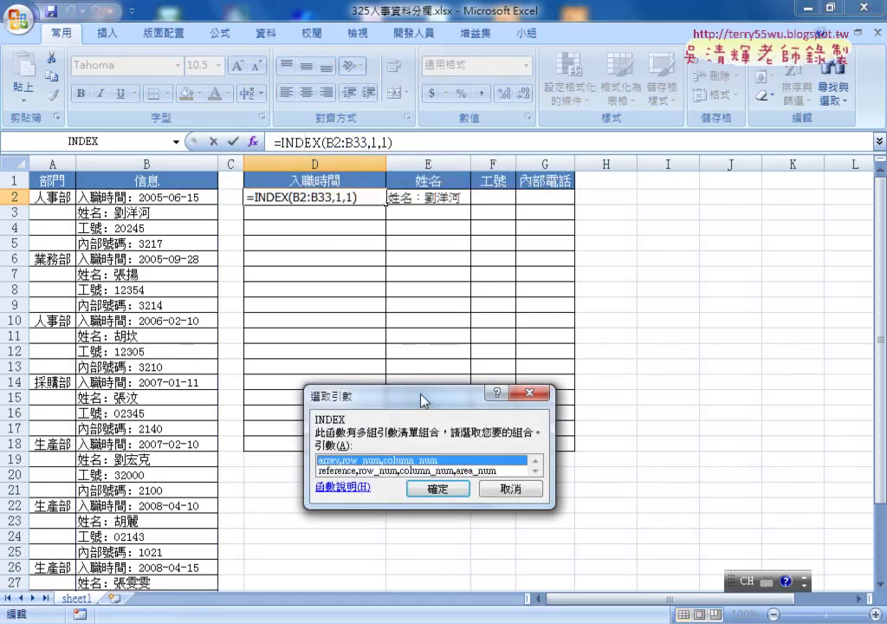
pyautogui.click(438, 488)
pyautogui.moveTo(396, 351)
pyautogui.mouseDown()
pyautogui.moveTo(439, 314)
pyautogui.moveTo(466, 213)
pyautogui.mouseUp()
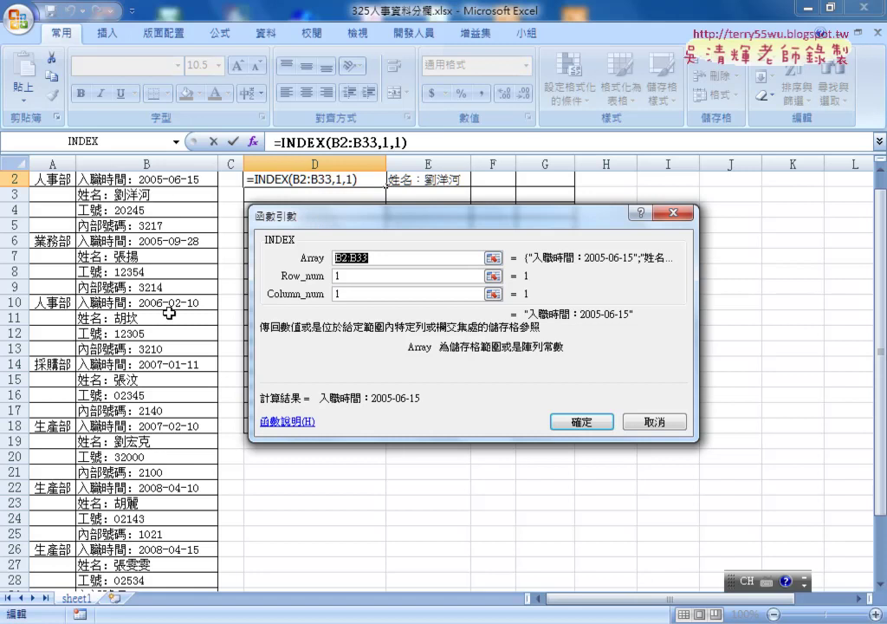
# Keep Row_num and Column_num at 1 and enter =INDEX(B2:B33,1,1) in D2.
pyautogui.click(338, 275)
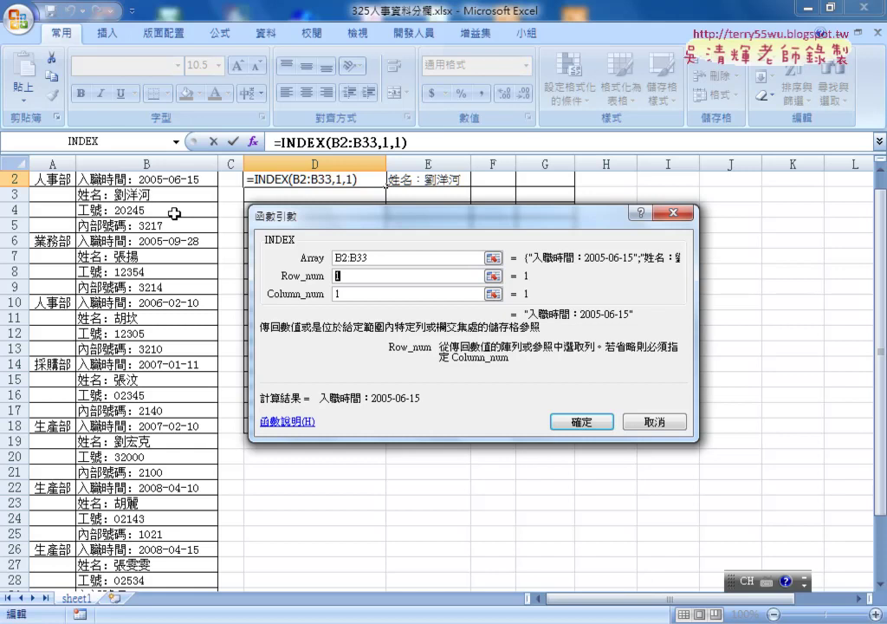
pyautogui.click(333, 295)
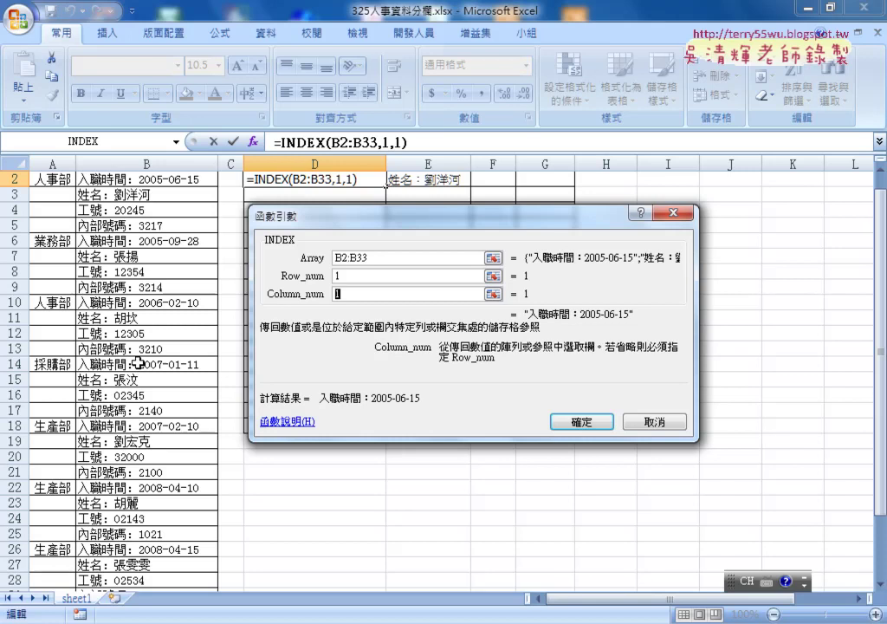
pyautogui.click(352, 275)
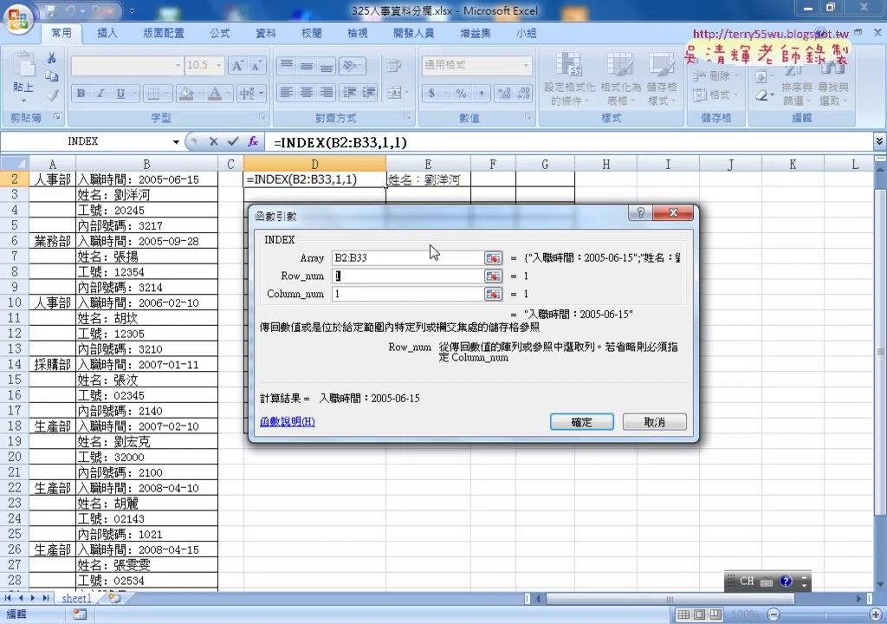
pyautogui.click(364, 275)
pyautogui.doubleClick(355, 276)
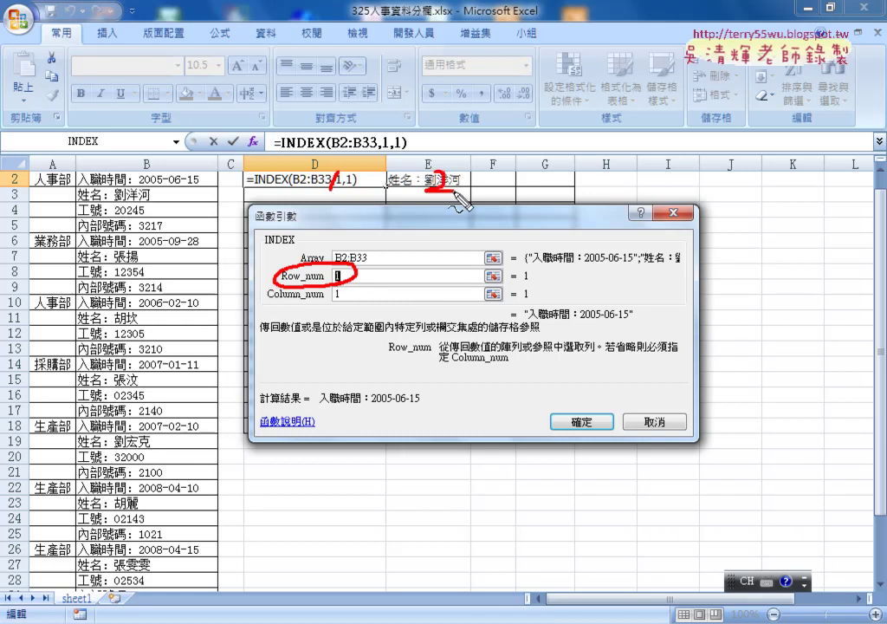
pyautogui.moveTo(485, 169); pyautogui.dragTo(488, 189)
pyautogui.moveTo(545, 167); pyautogui.dragTo(544, 187)
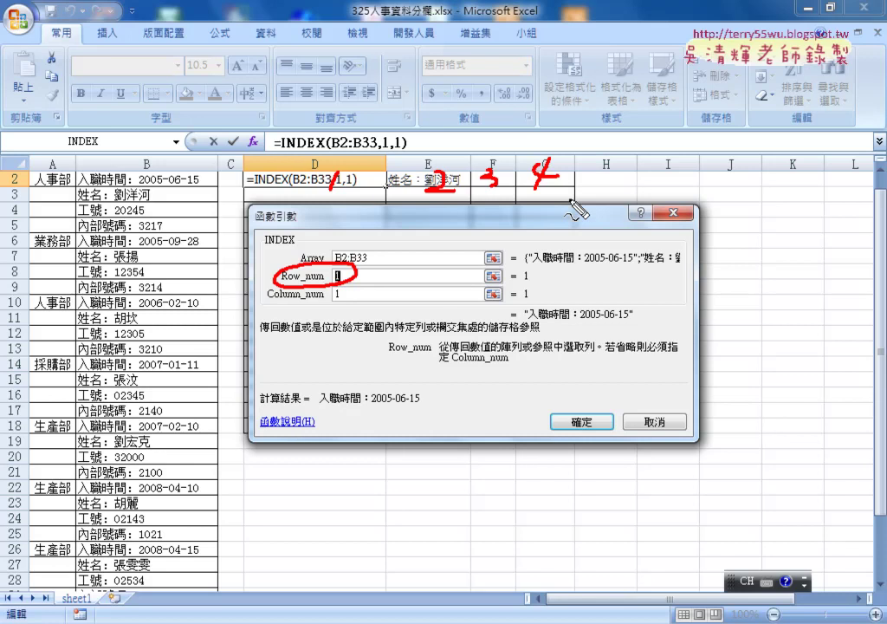
pyautogui.press('Escape')
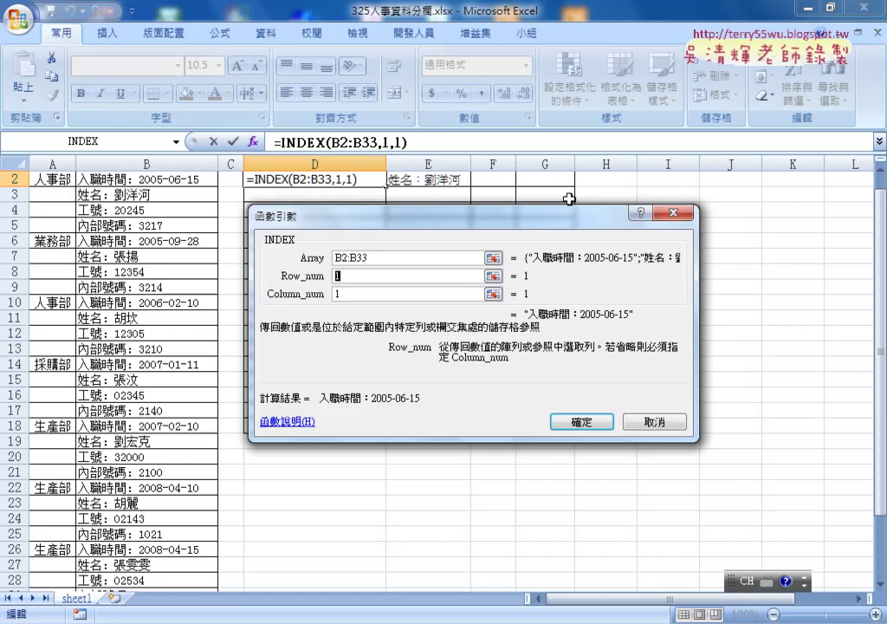
pyautogui.click(651, 418)
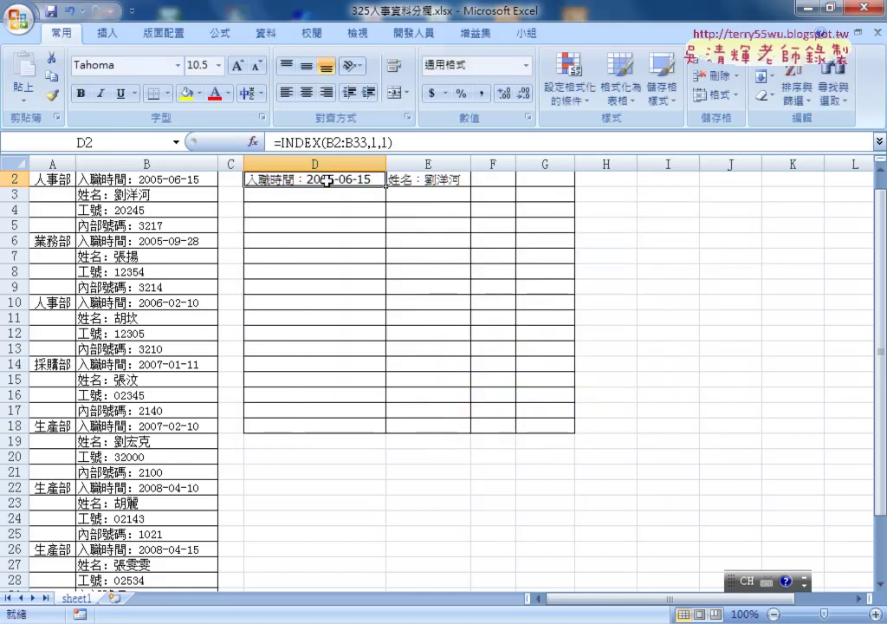
# Clear the INDEX results from D2:E2.
pyautogui.moveTo(317, 176); pyautogui.dragTo(419, 179)
pyautogui.press('Delete')
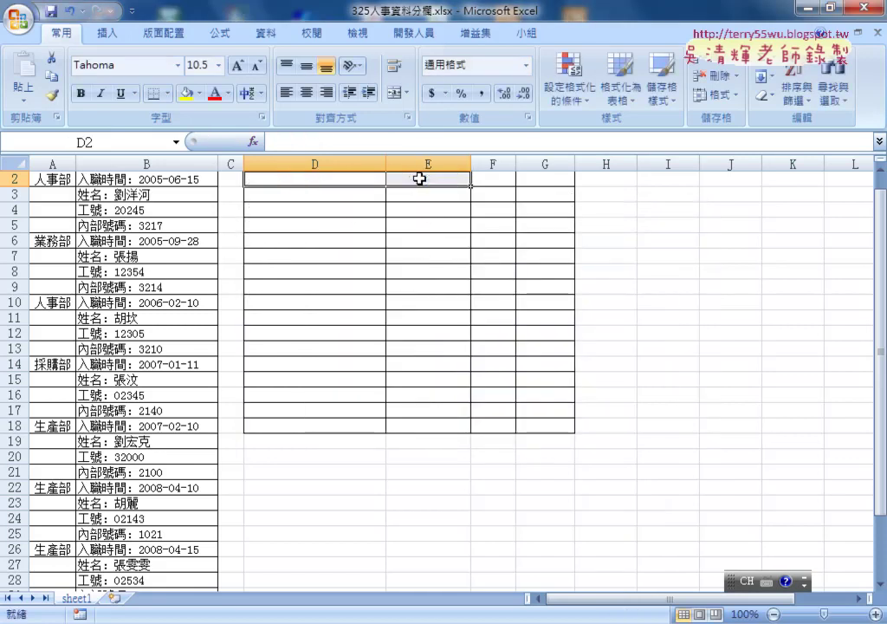
pyautogui.scroll(1, 407, 195)
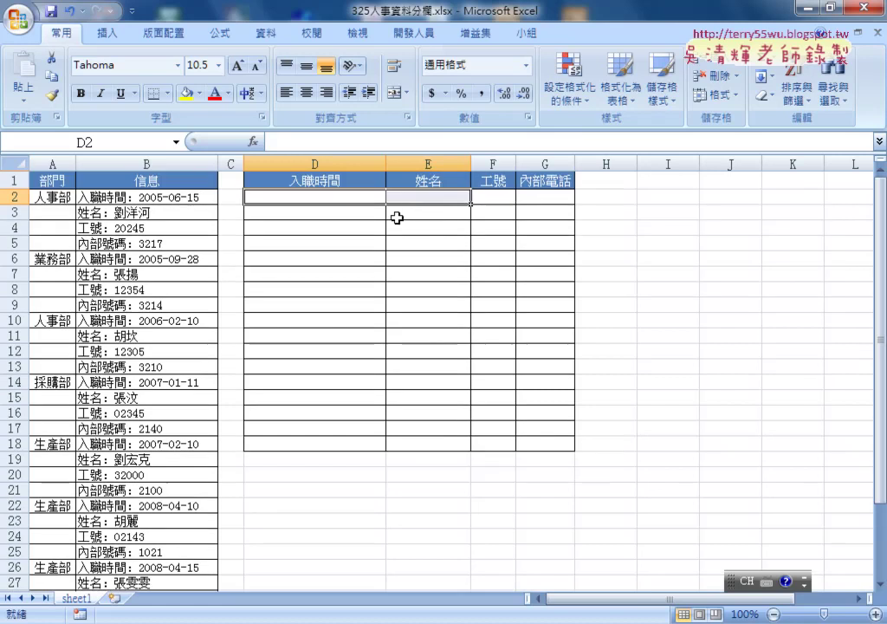
# Insert =COLUMN() from the 檢視與參照 category in D2 and fill it across to G2.
pyautogui.click(349, 198)
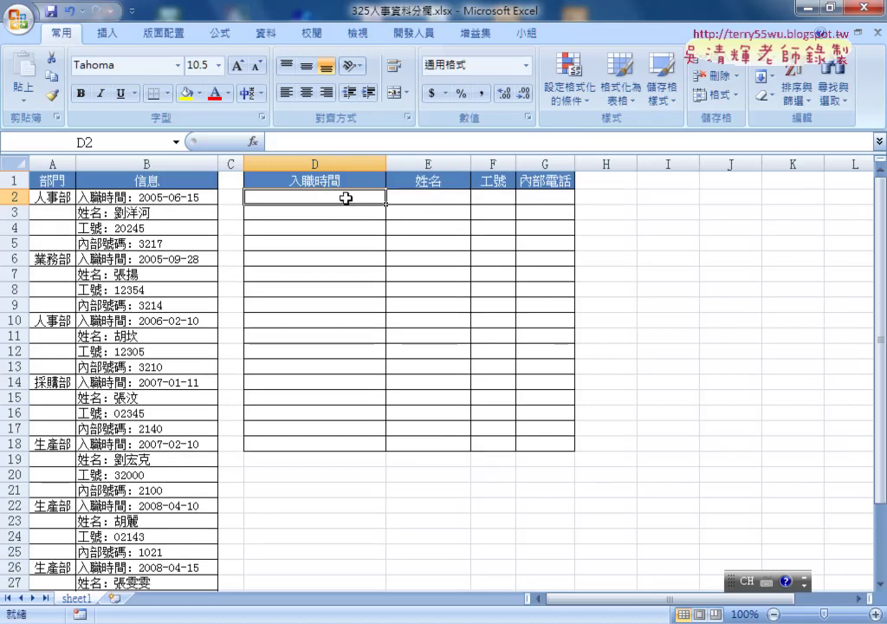
pyautogui.click(255, 143)
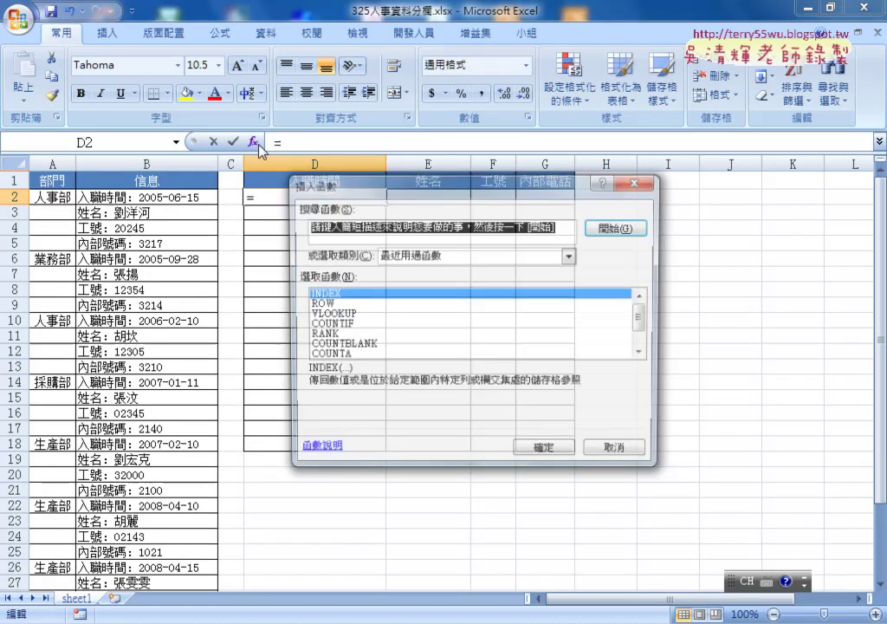
pyautogui.click(495, 257)
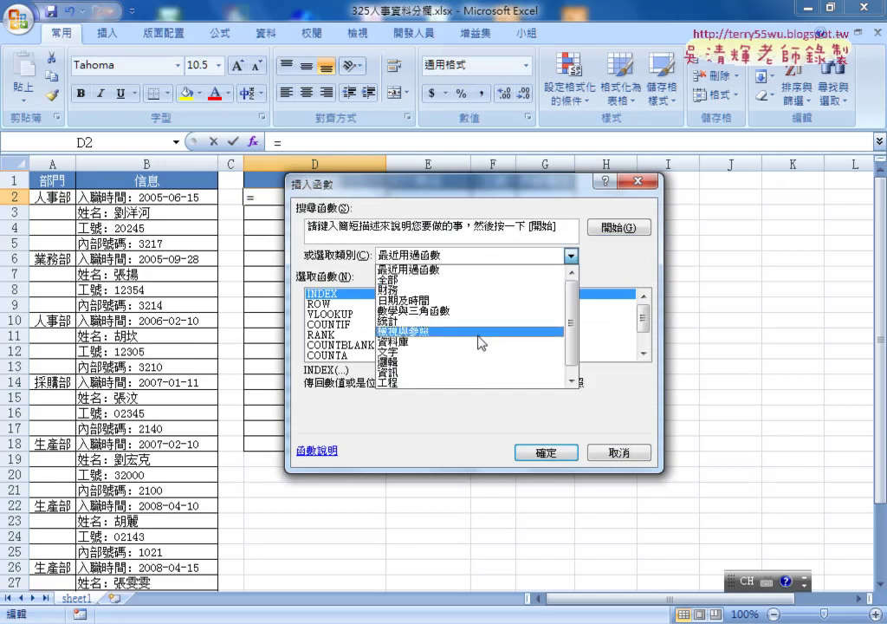
pyautogui.click(482, 331)
pyautogui.scroll(-1, 645, 320)
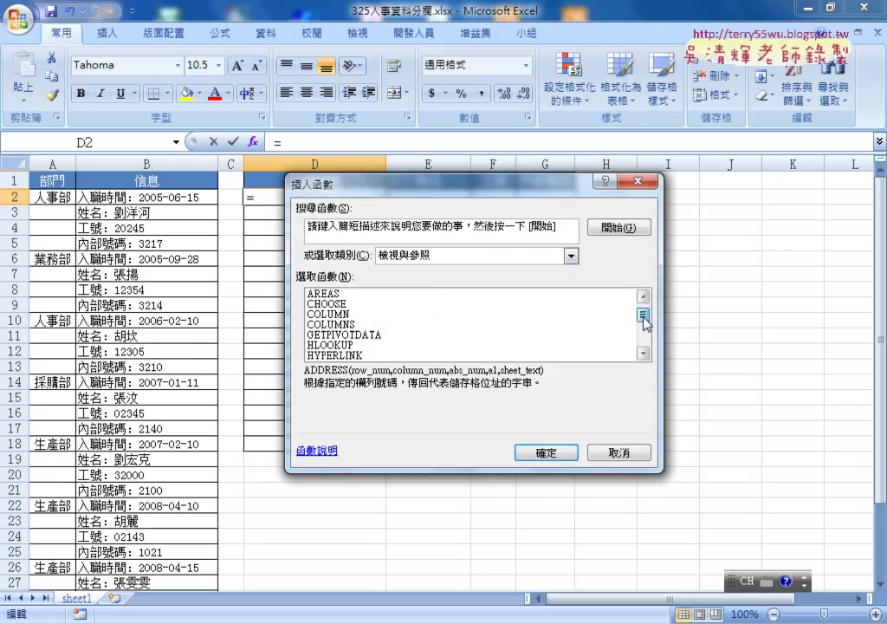
pyautogui.click(362, 319)
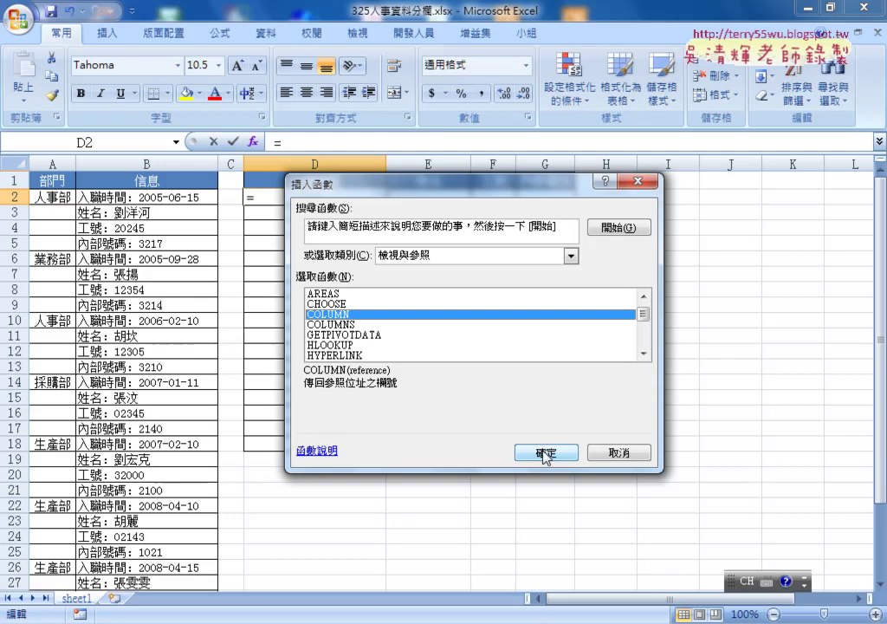
pyautogui.click(546, 453)
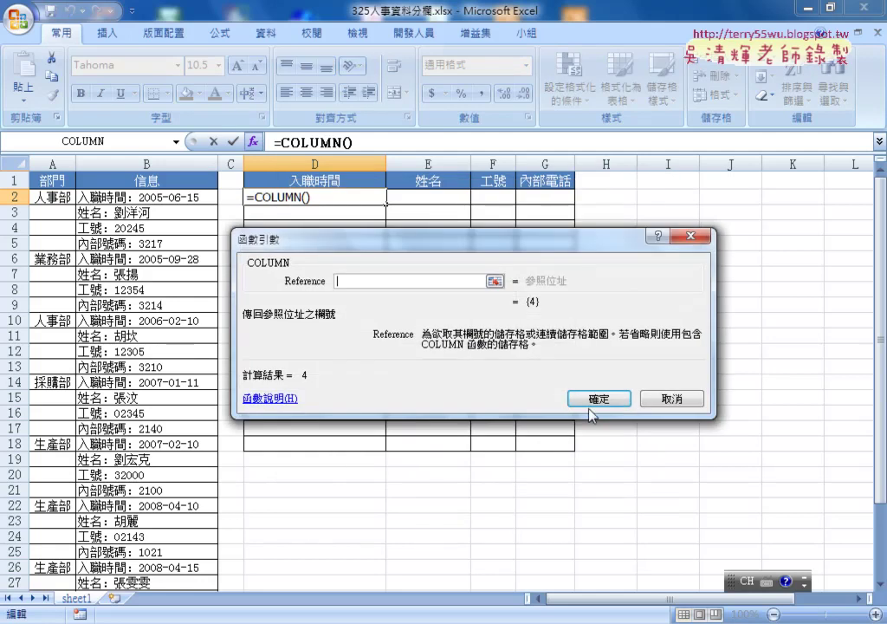
pyautogui.click(593, 411)
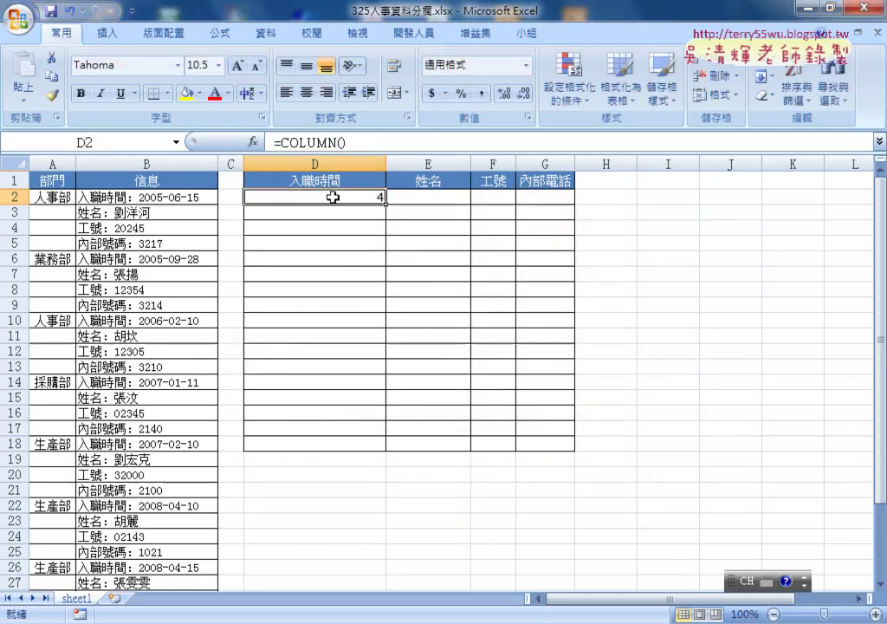
pyautogui.moveTo(386, 203); pyautogui.dragTo(572, 205)
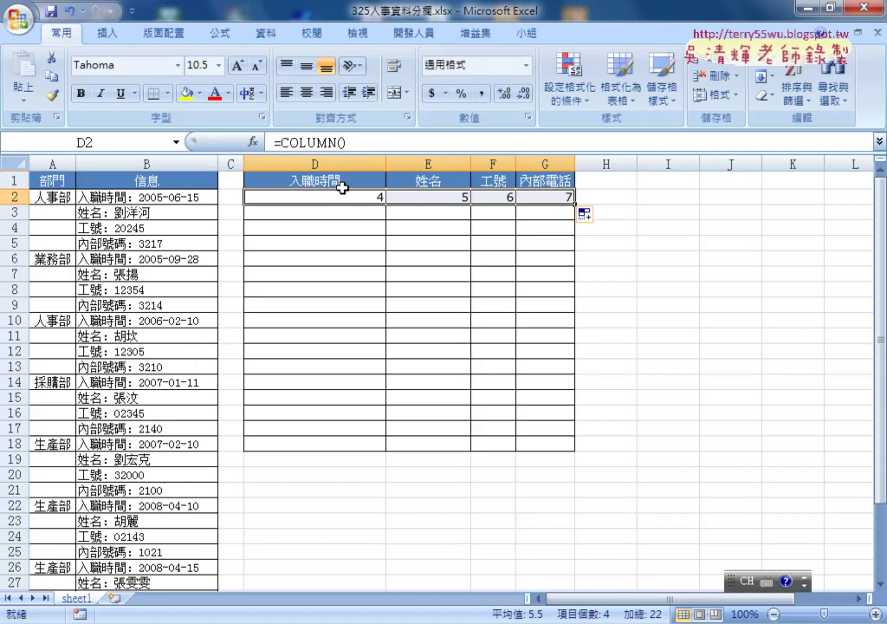
# Change D2 to =COLUMN()-3 and fill it across D2:G9 so each row reads 1 to 4.
pyautogui.click(342, 196)
pyautogui.click(371, 135)
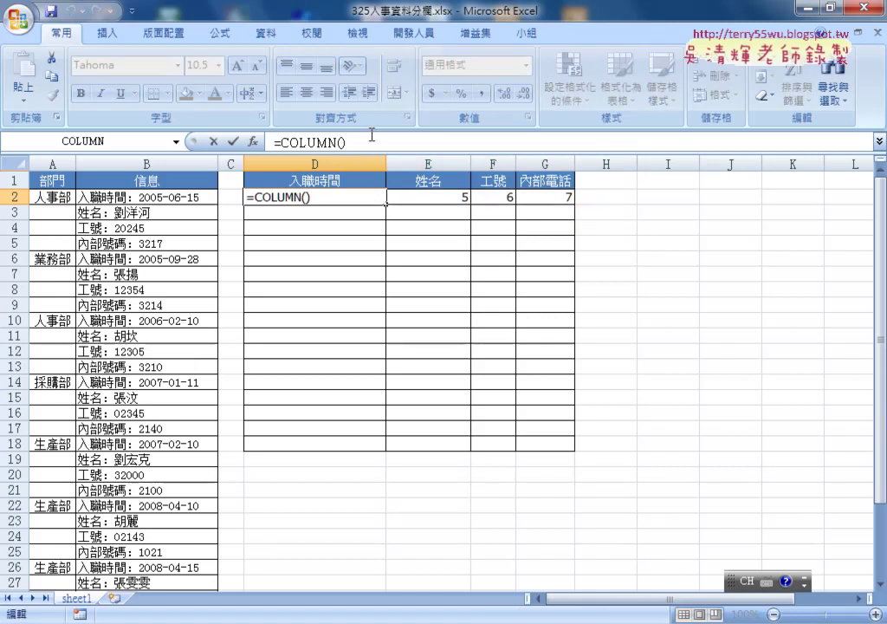
pyautogui.write('-')
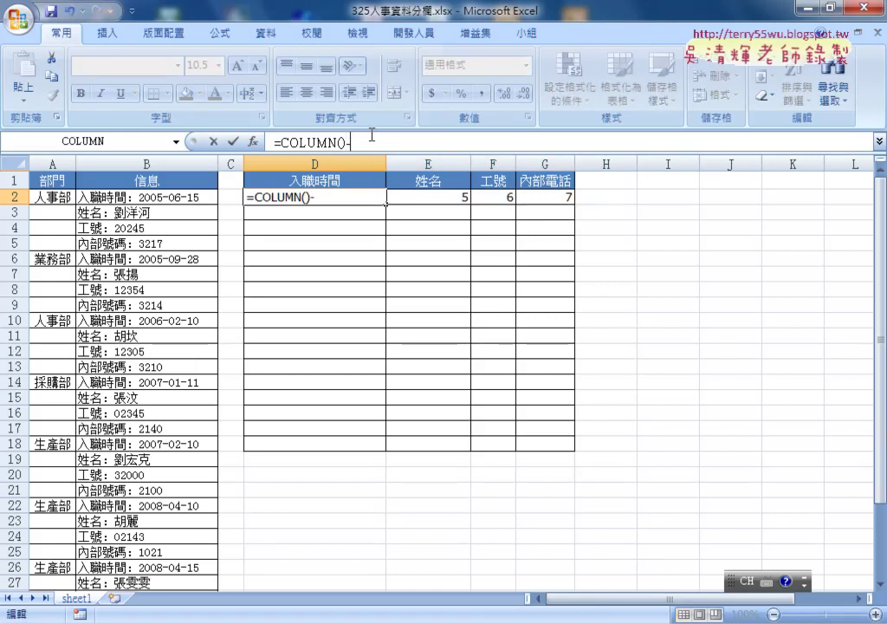
pyautogui.write('3')
pyautogui.click(232, 140)
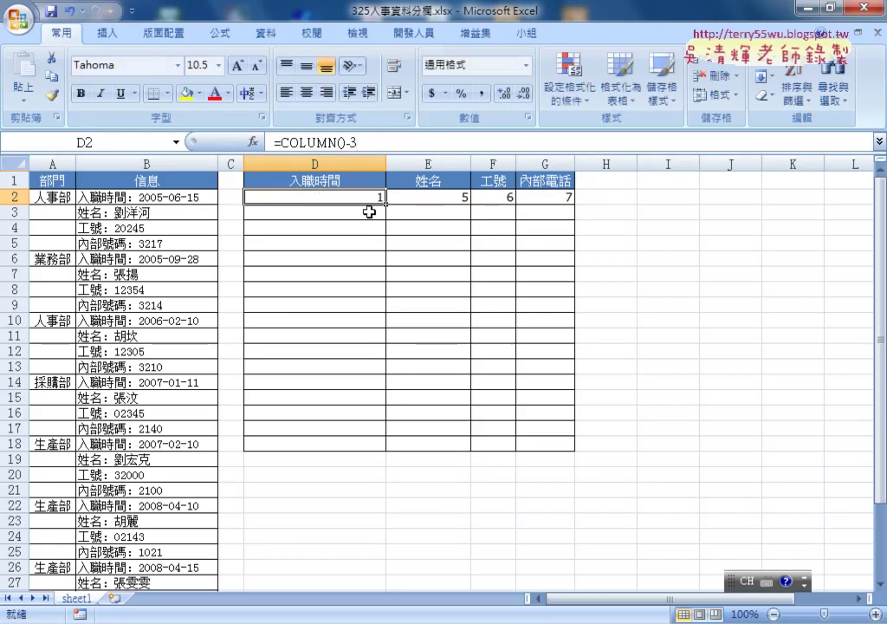
pyautogui.moveTo(387, 208)
pyautogui.mouseDown()
pyautogui.moveTo(572, 205)
pyautogui.moveTo(569, 306)
pyautogui.mouseUp()
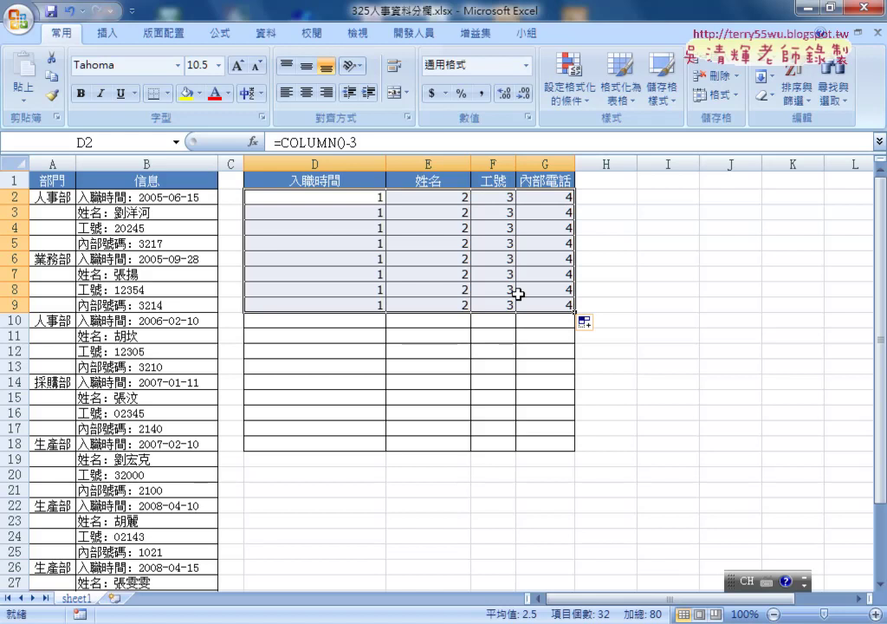
pyautogui.moveTo(363, 196)
pyautogui.mouseDown()
pyautogui.moveTo(512, 197)
pyautogui.moveTo(384, 198)
pyautogui.mouseUp()
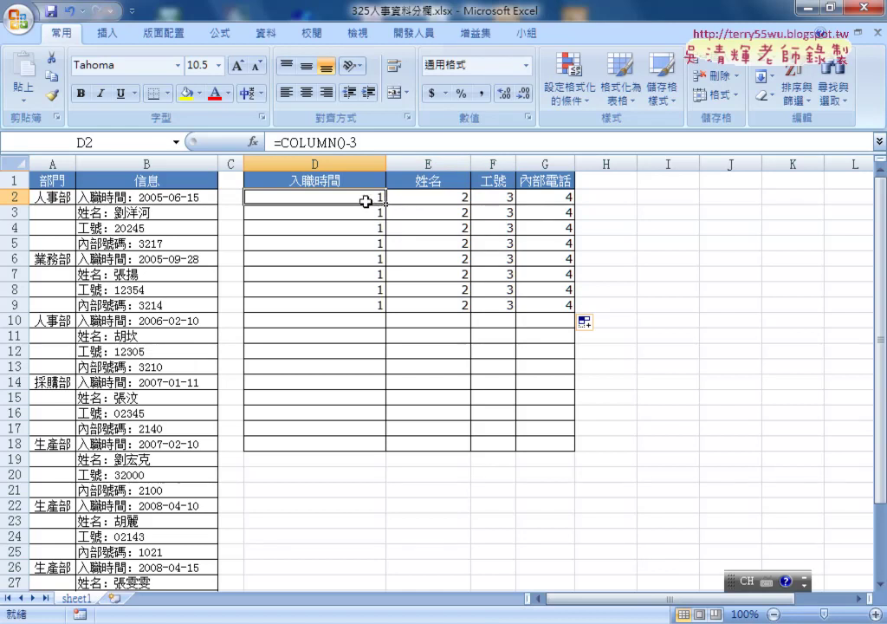
# Check the 1–4 values in row 2 and the COLUMN()-3 formulas in D3 to D5.
pyautogui.moveTo(362, 198); pyautogui.dragTo(554, 197)
pyautogui.click(355, 201)
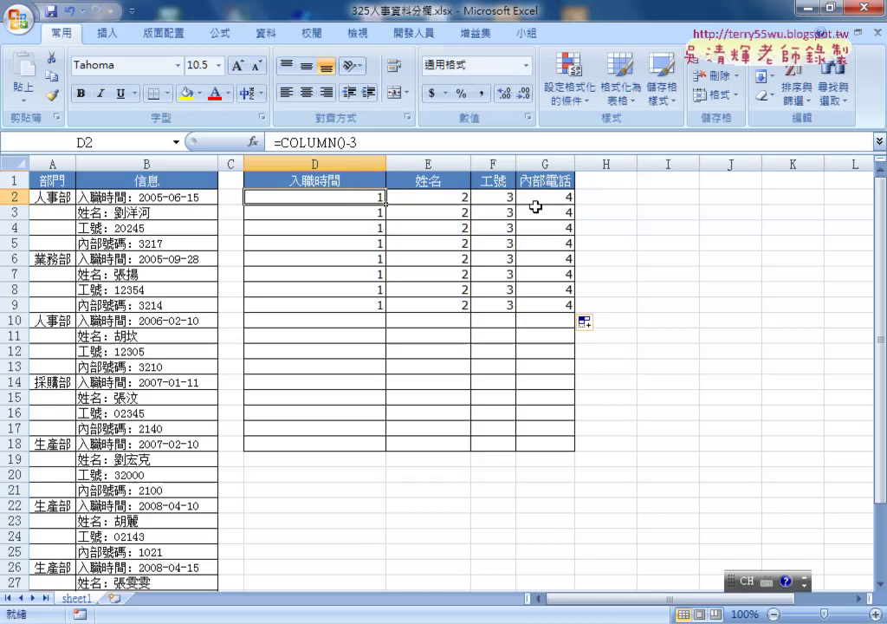
pyautogui.click(375, 229)
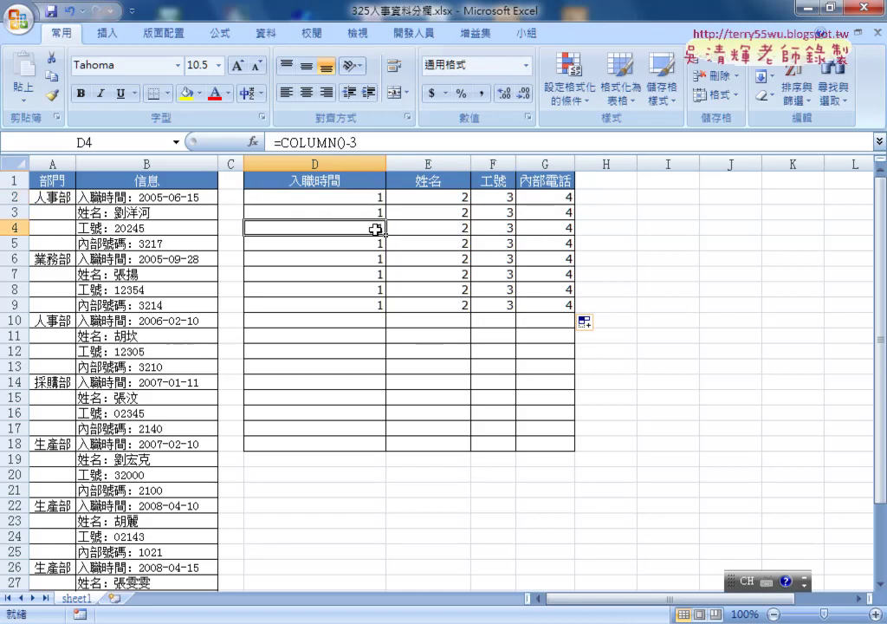
pyautogui.click(365, 243)
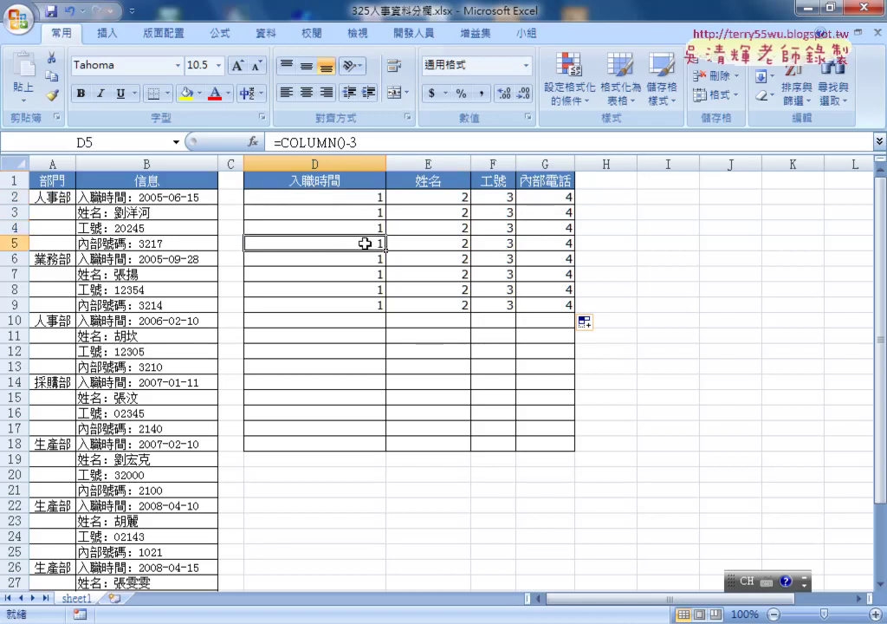
pyautogui.click(369, 215)
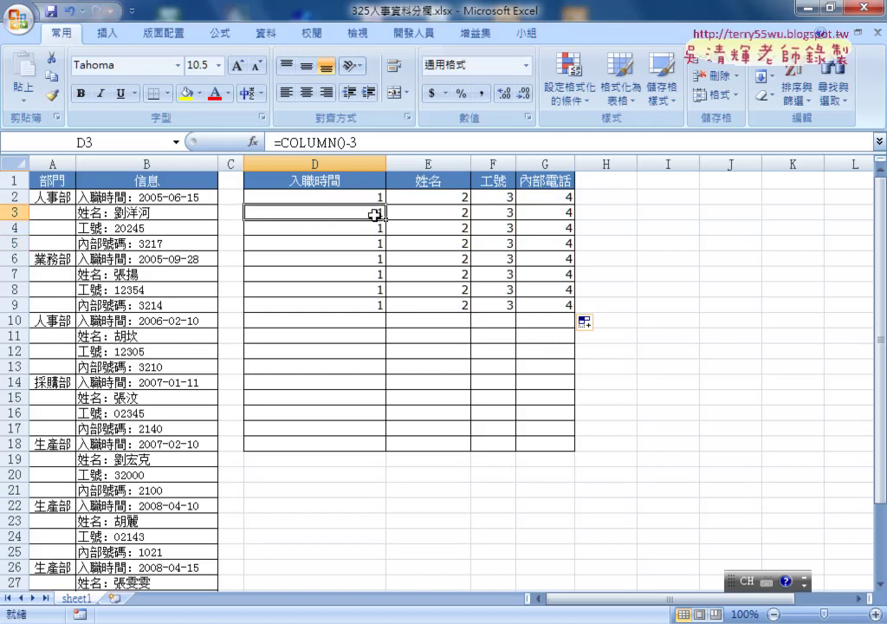
pyautogui.click(373, 199)
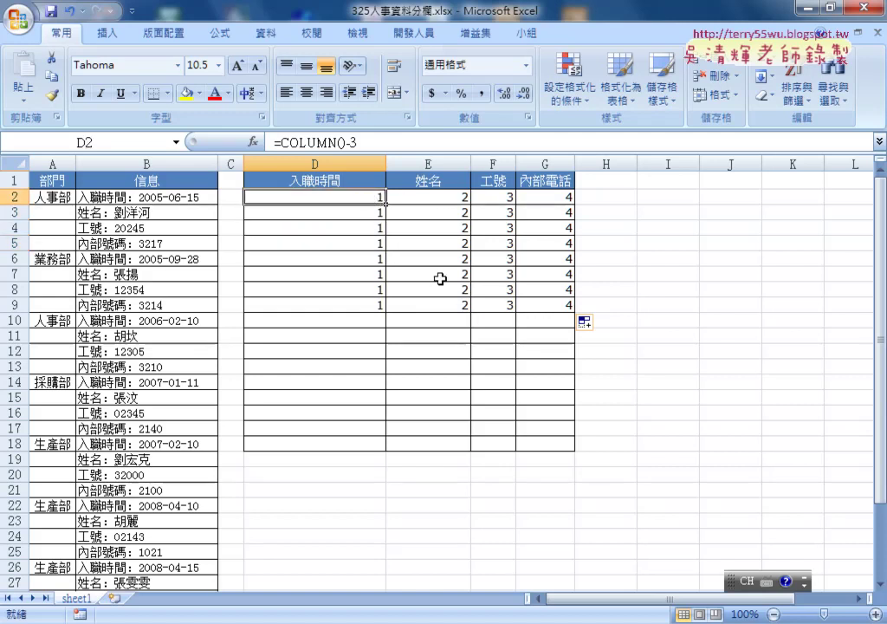
pyautogui.click(361, 216)
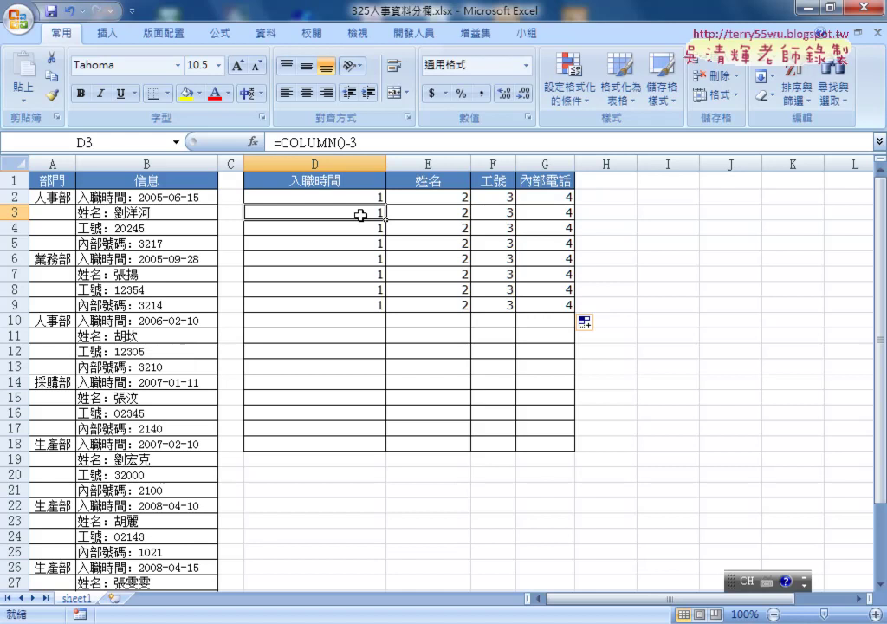
pyautogui.click(351, 193)
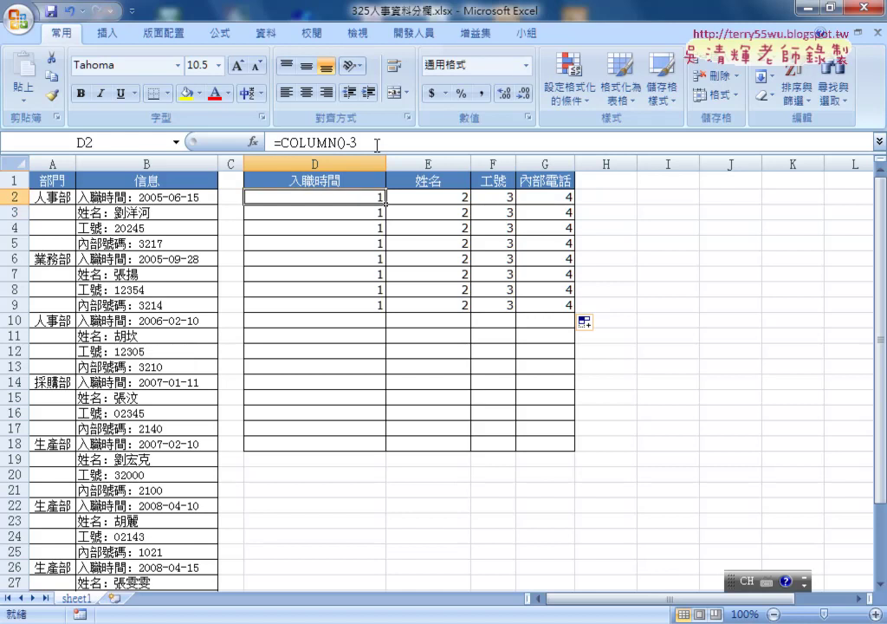
# Extend D2's formula to =COLUMN()-3+(ROW()-2)*4.
pyautogui.click(377, 144)
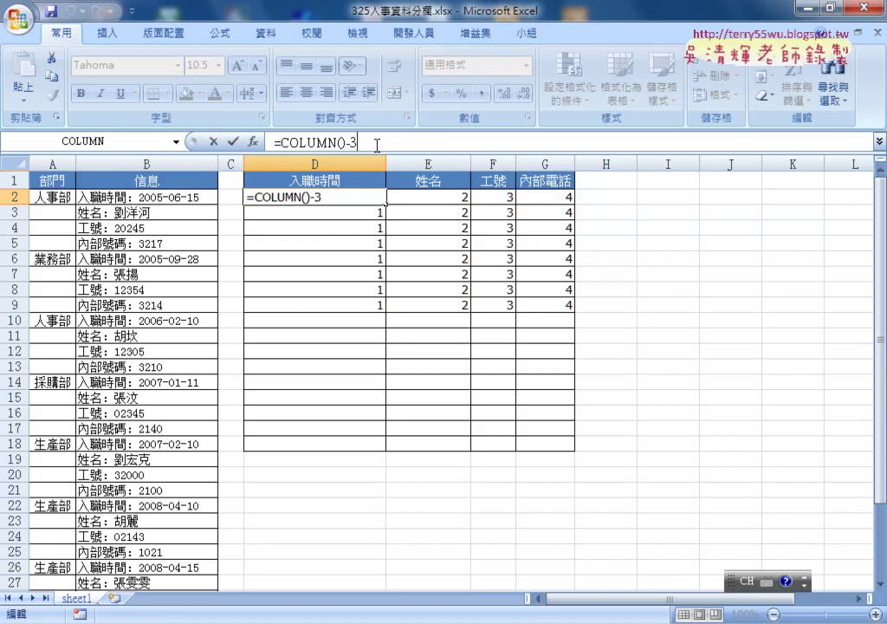
pyautogui.write('+')
pyautogui.write('ro')
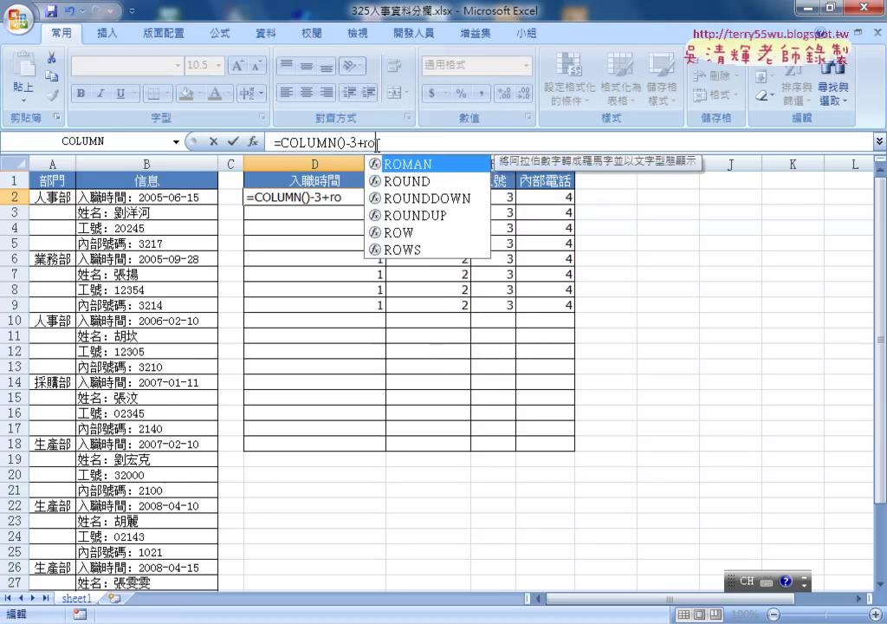
pyautogui.write('w()')
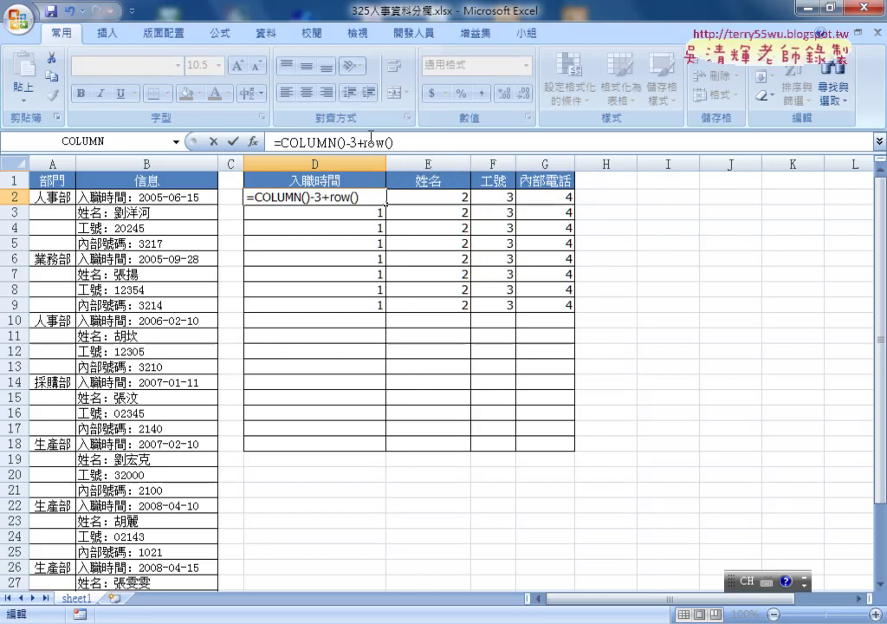
pyautogui.moveTo(393, 143); pyautogui.dragTo(363, 143)
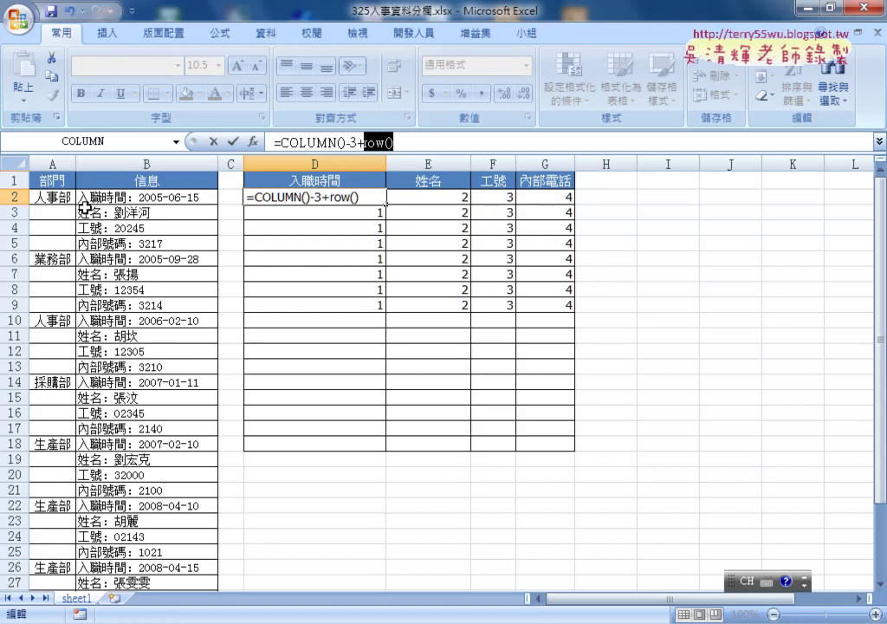
pyautogui.click(419, 145)
pyautogui.write('2')
pyautogui.click(363, 143)
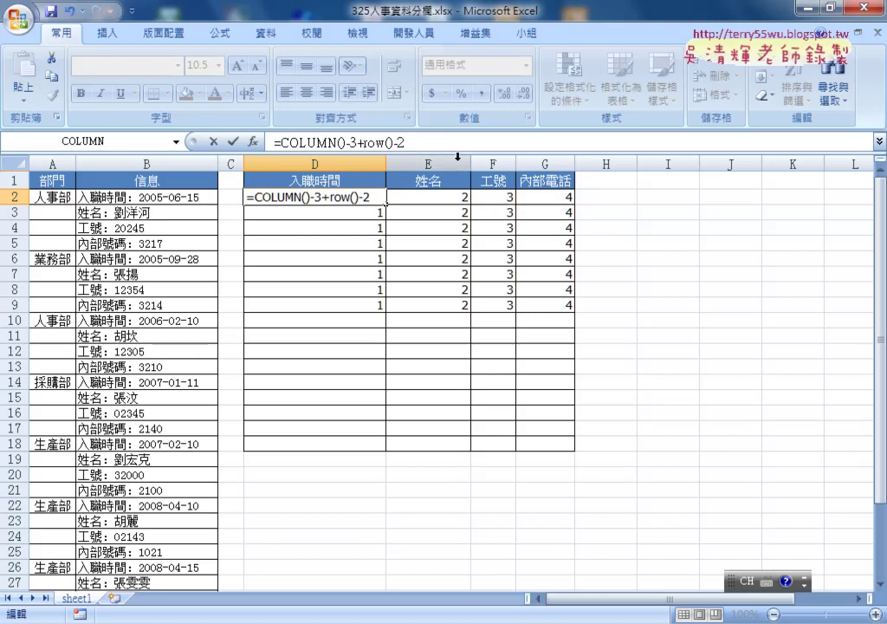
pyautogui.write('(')
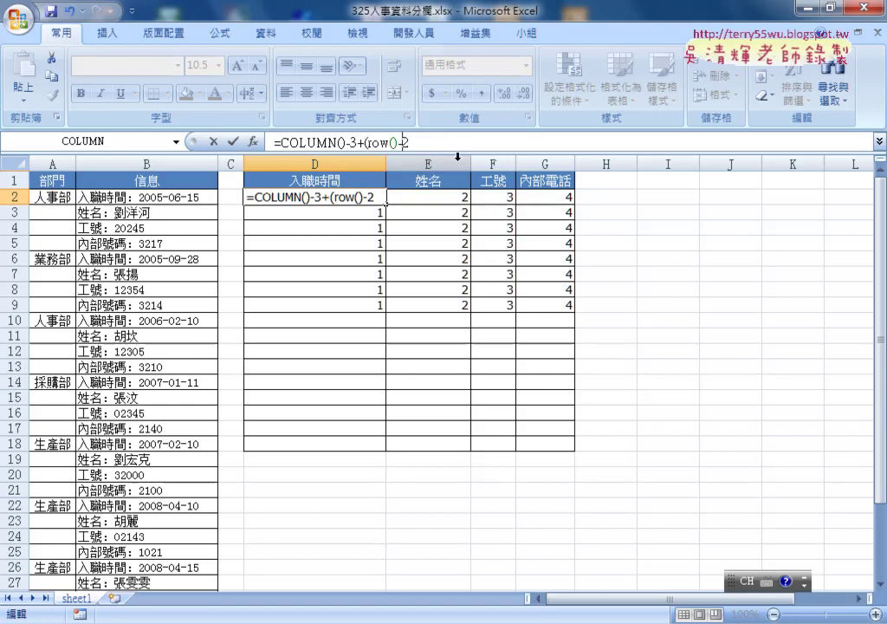
pyautogui.write(')-2)')
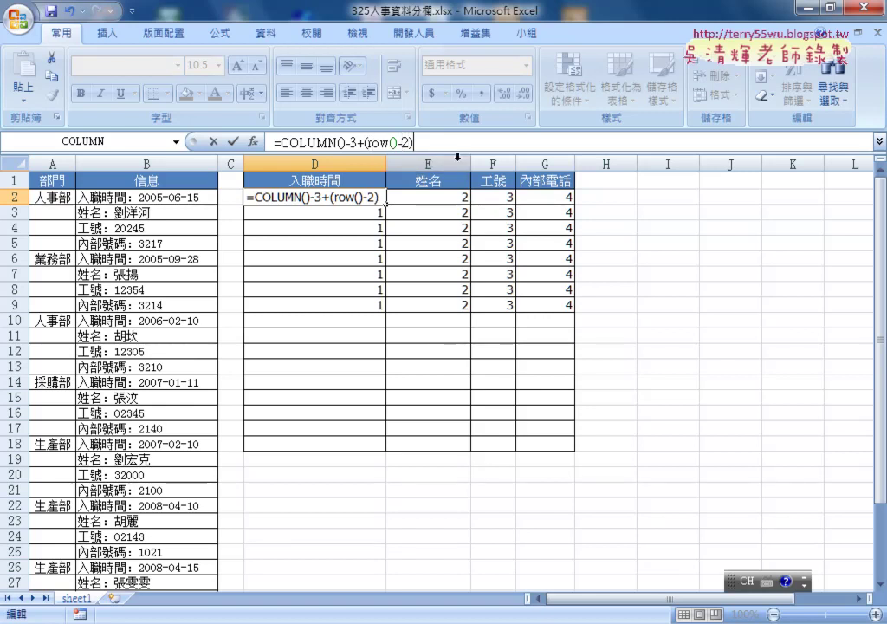
pyautogui.write('*')
pyautogui.write('4')
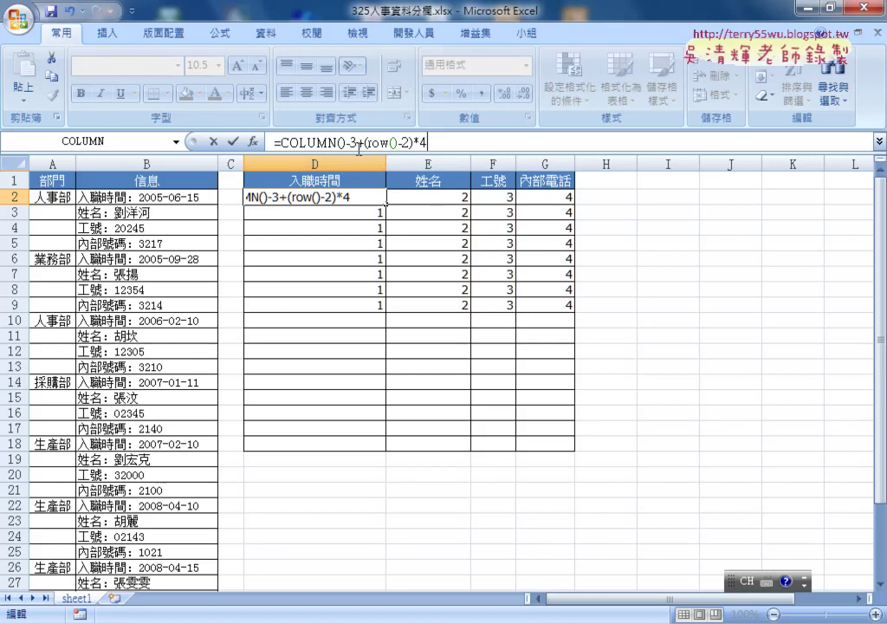
pyautogui.moveTo(368, 141); pyautogui.dragTo(409, 142)
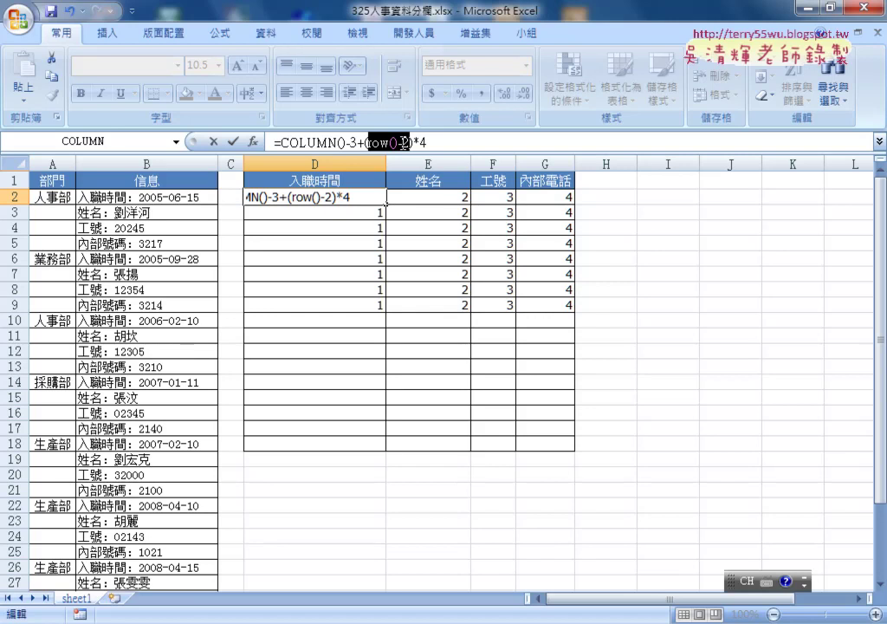
# Fill D2:G9 with the row-offset formula, then change -3 to -2 and refill so values run 2 to 33.
pyautogui.click(233, 141)
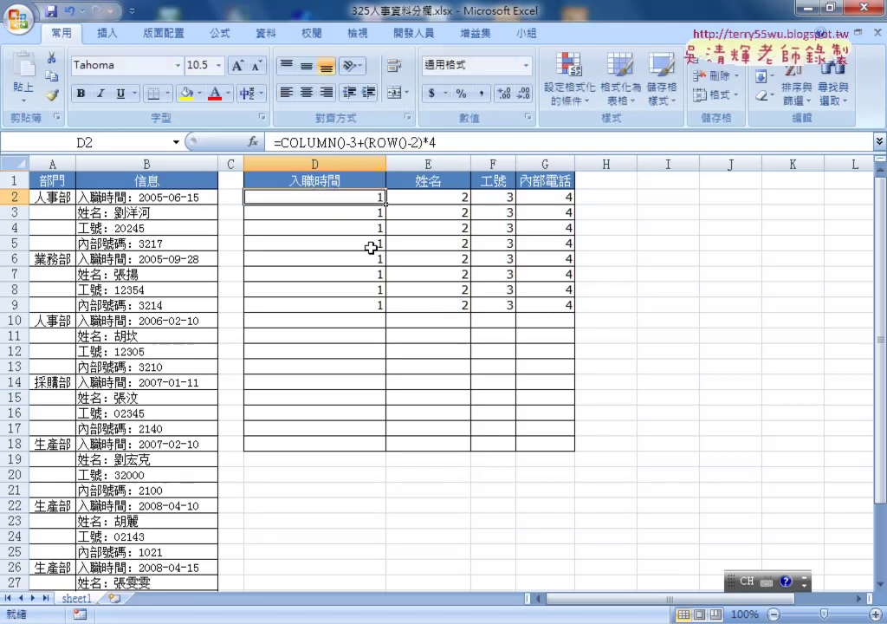
pyautogui.moveTo(385, 204)
pyautogui.mouseDown()
pyautogui.moveTo(574, 205)
pyautogui.moveTo(568, 313)
pyautogui.mouseUp()
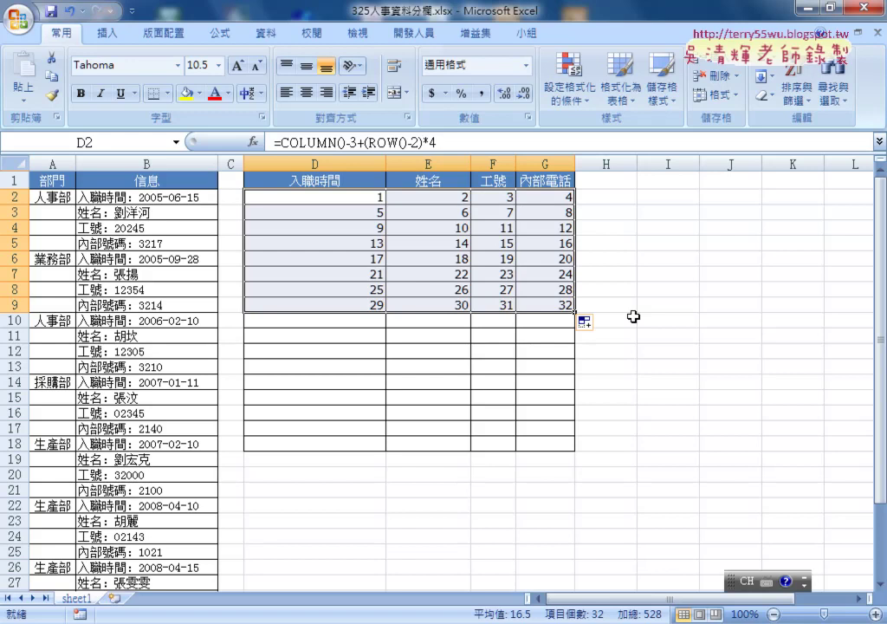
pyautogui.click(376, 200)
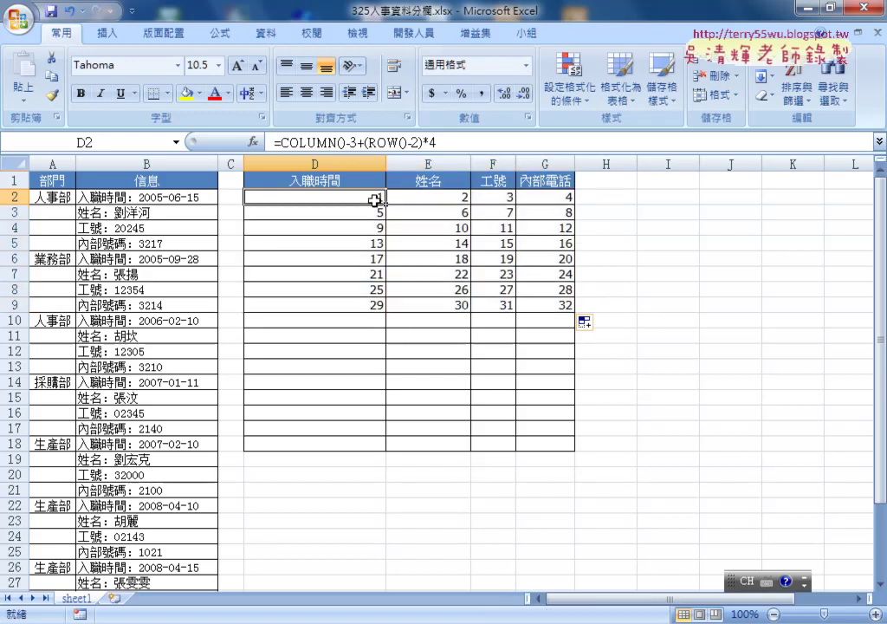
pyautogui.doubleClick(385, 200)
pyautogui.doubleClick(354, 141)
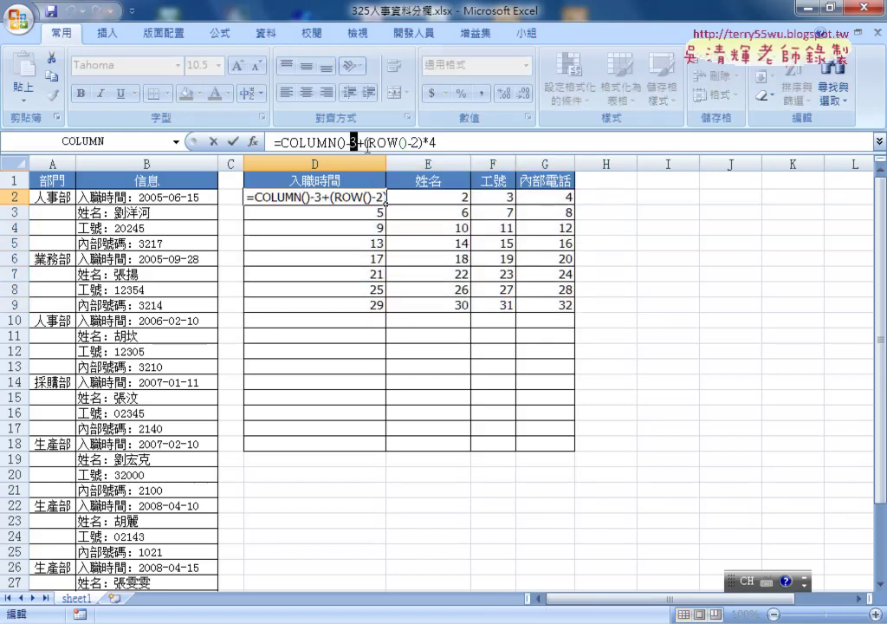
pyautogui.write('2')
pyautogui.click(232, 140)
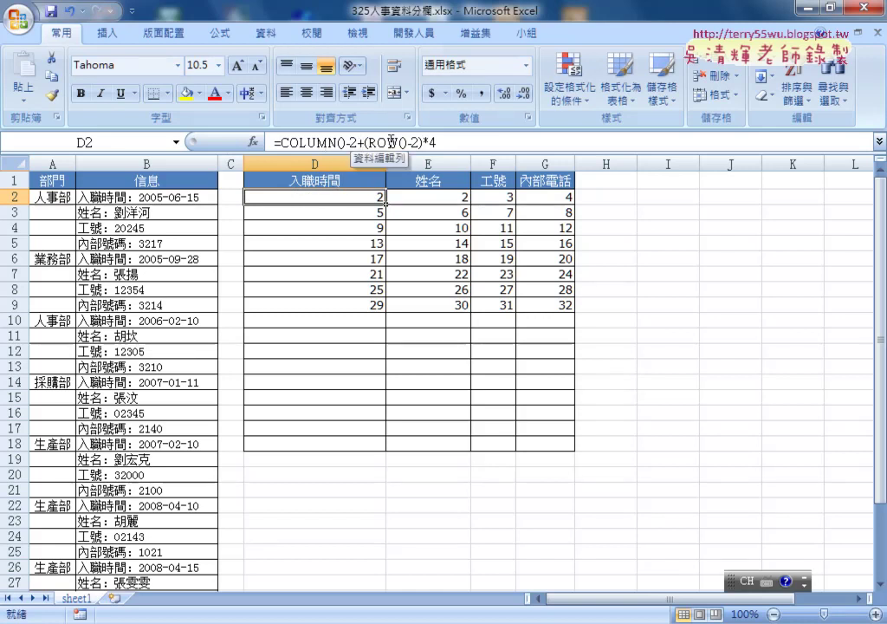
pyautogui.moveTo(385, 203)
pyautogui.mouseDown()
pyautogui.moveTo(572, 198)
pyautogui.moveTo(573, 314)
pyautogui.mouseUp()
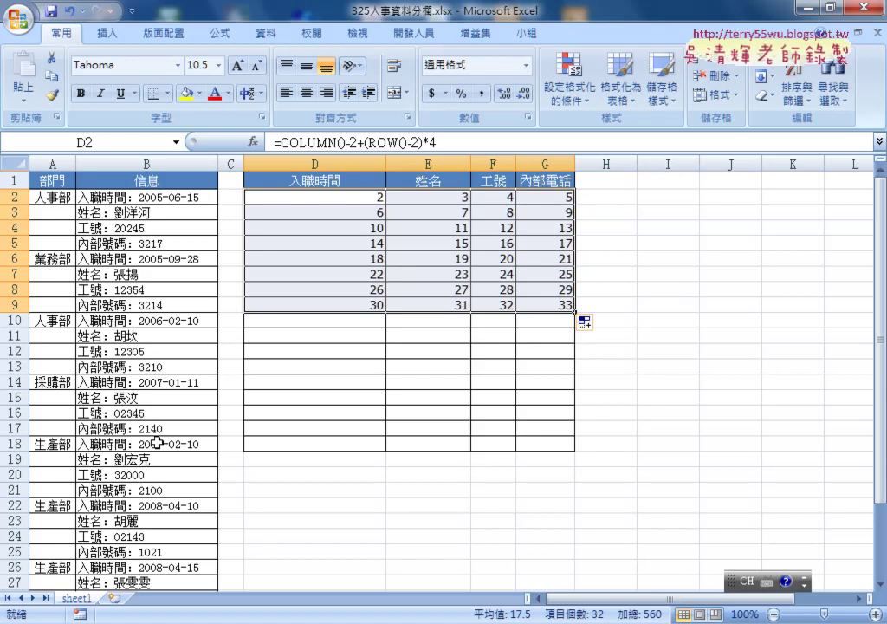
pyautogui.click(315, 199)
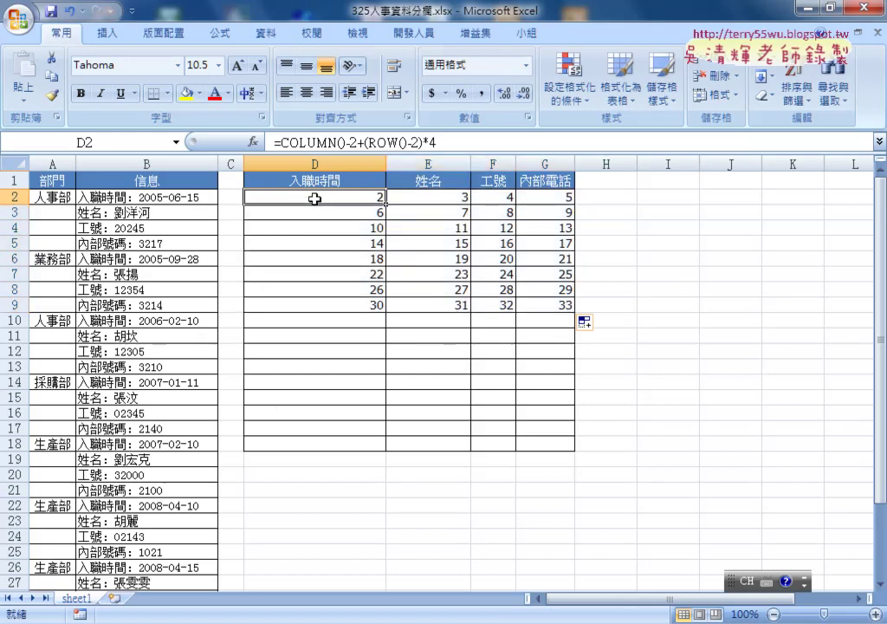
pyautogui.moveTo(279, 141); pyautogui.dragTo(440, 141)
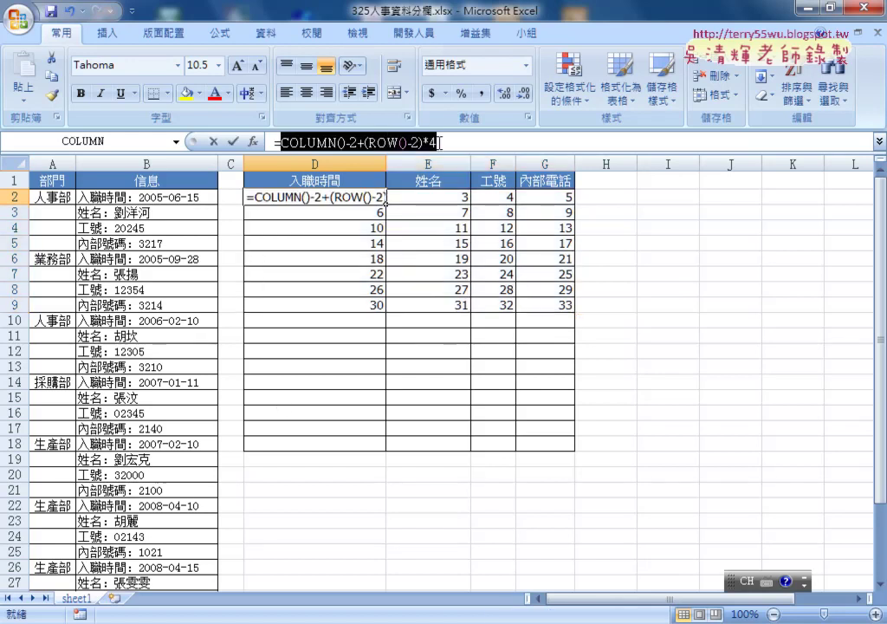
# Cut the COLUMN()-2+(ROW()-2)*4 expression from D2 and start an array-form INDEX function.
pyautogui.rightClick(372, 142)
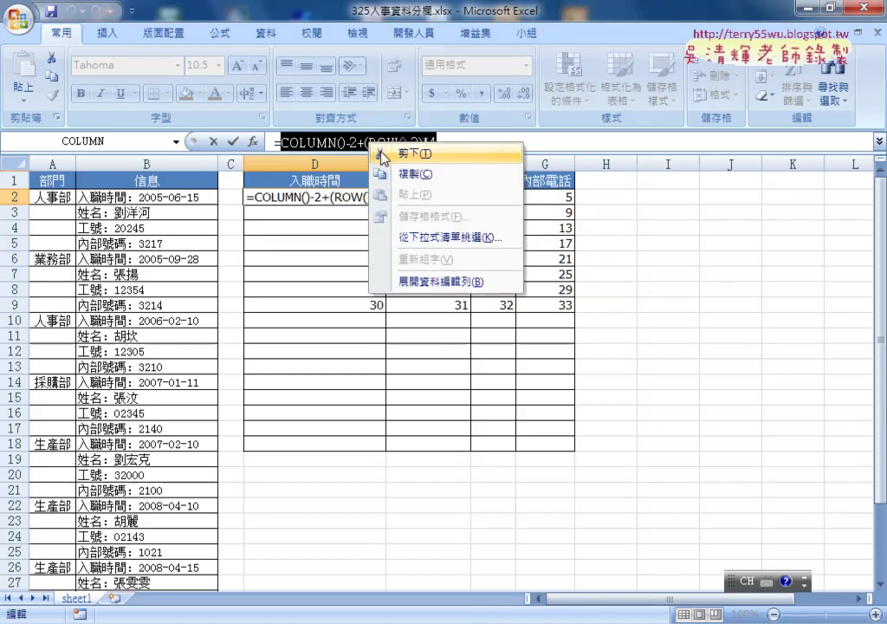
pyautogui.click(384, 154)
pyautogui.click(254, 141)
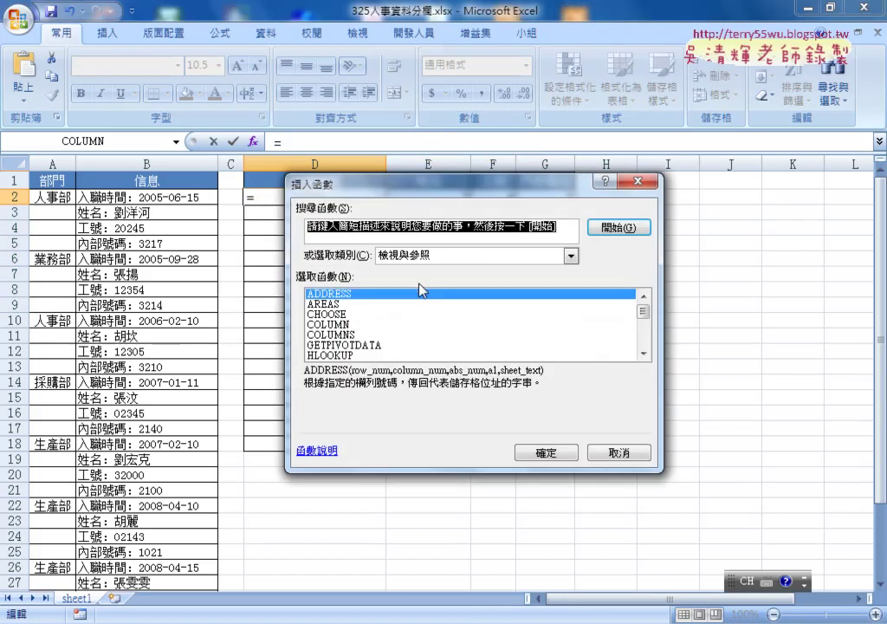
pyautogui.moveTo(643, 312); pyautogui.dragTo(644, 330)
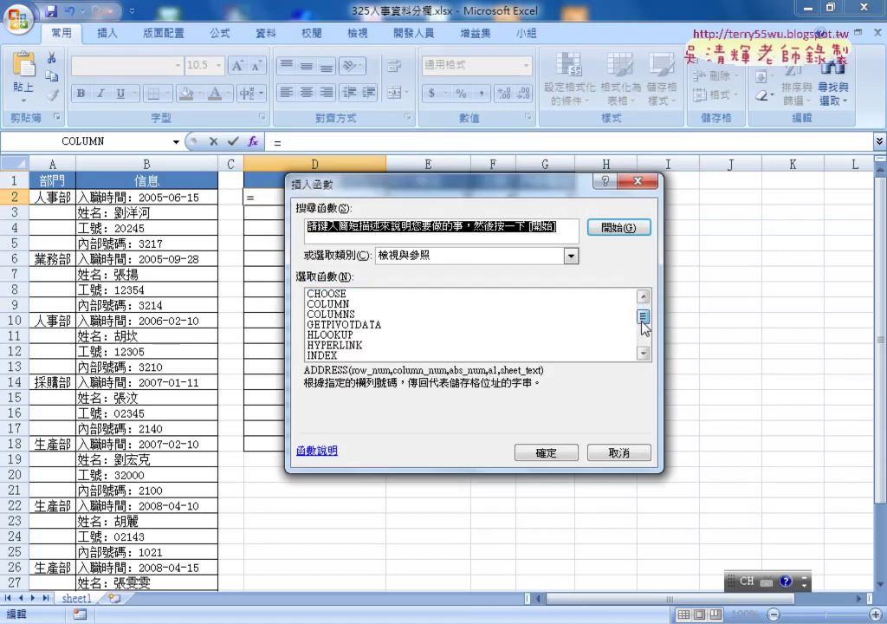
pyautogui.doubleClick(407, 336)
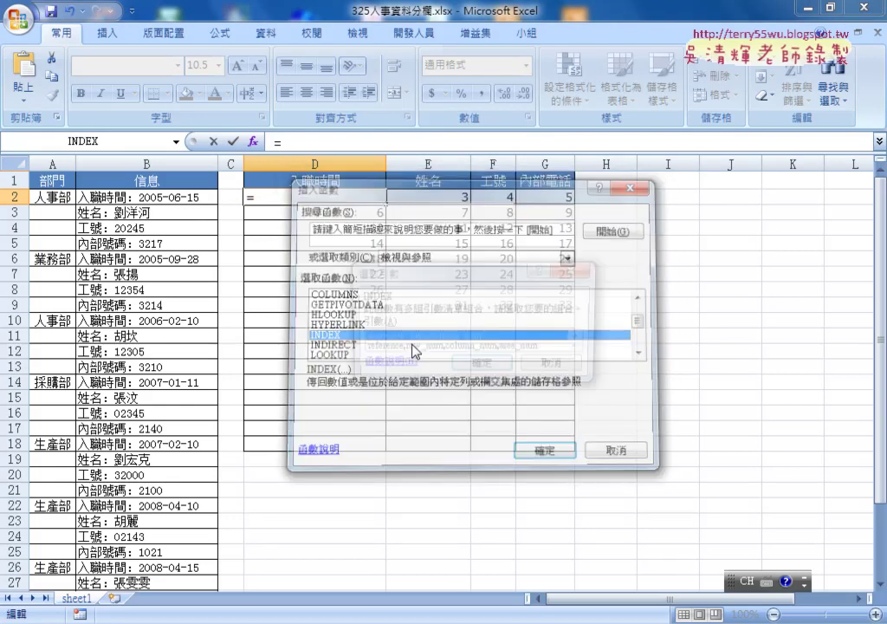
pyautogui.click(489, 368)
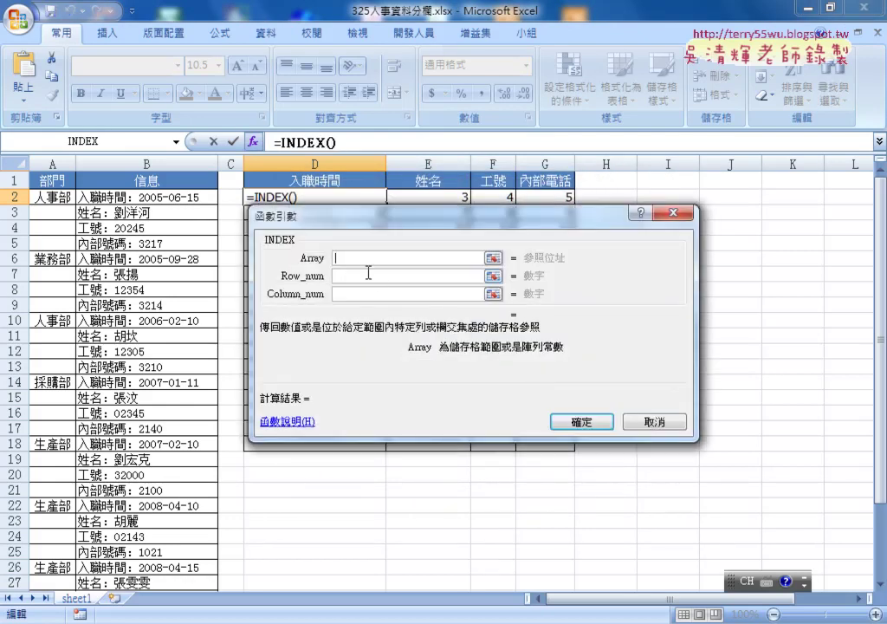
# Build =INDEX($B$2:$B$33,COLUMN()-2+(ROW()-2)*4,1) in D2 with the pasted expression as row number.
pyautogui.click(158, 199)
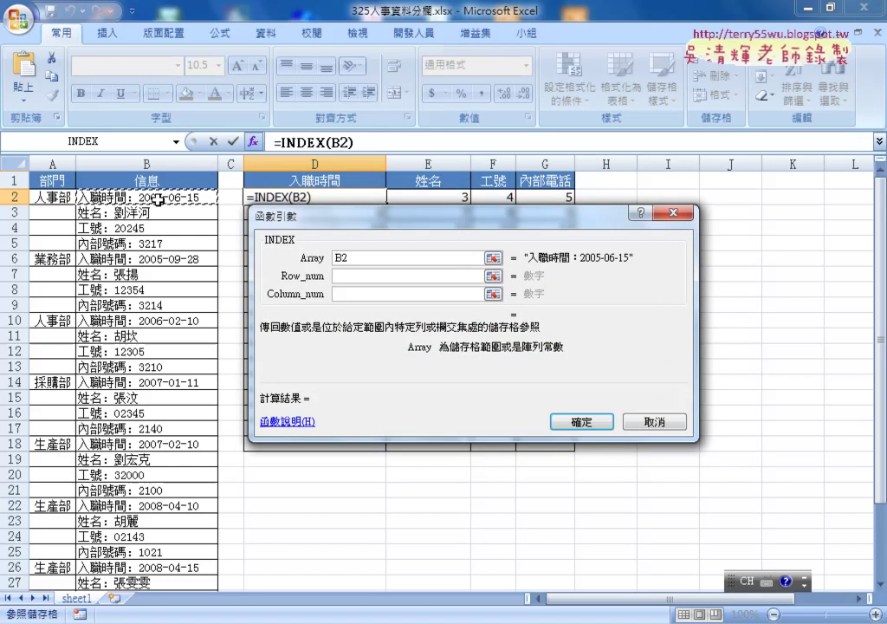
pyautogui.hotkey('ctrl', 'shift', 'Down')
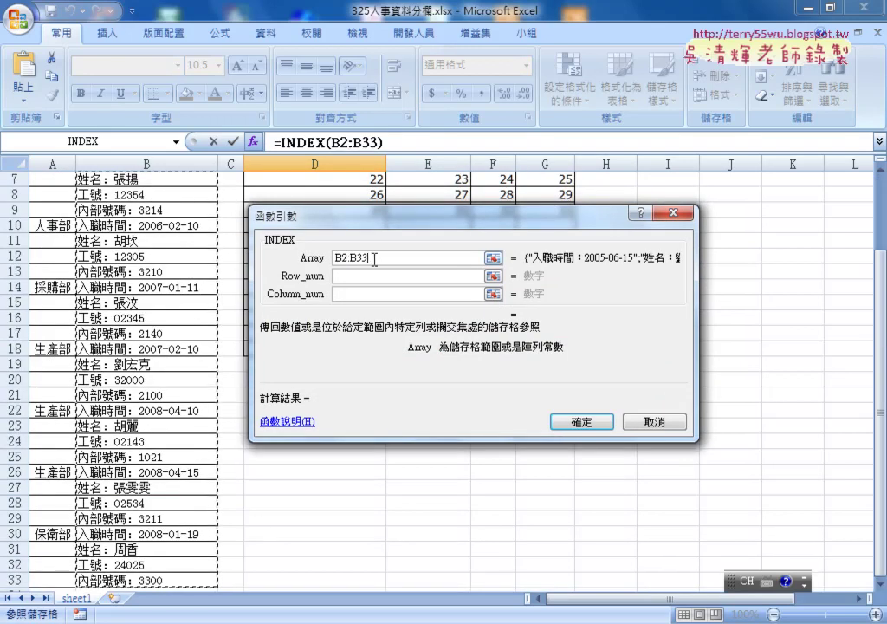
pyautogui.click(337, 276)
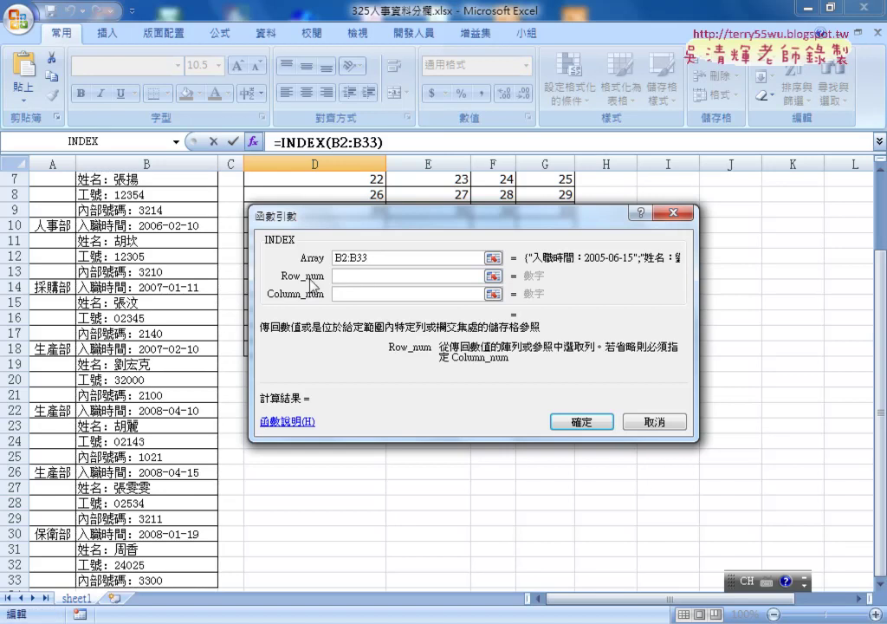
pyautogui.rightClick(354, 279)
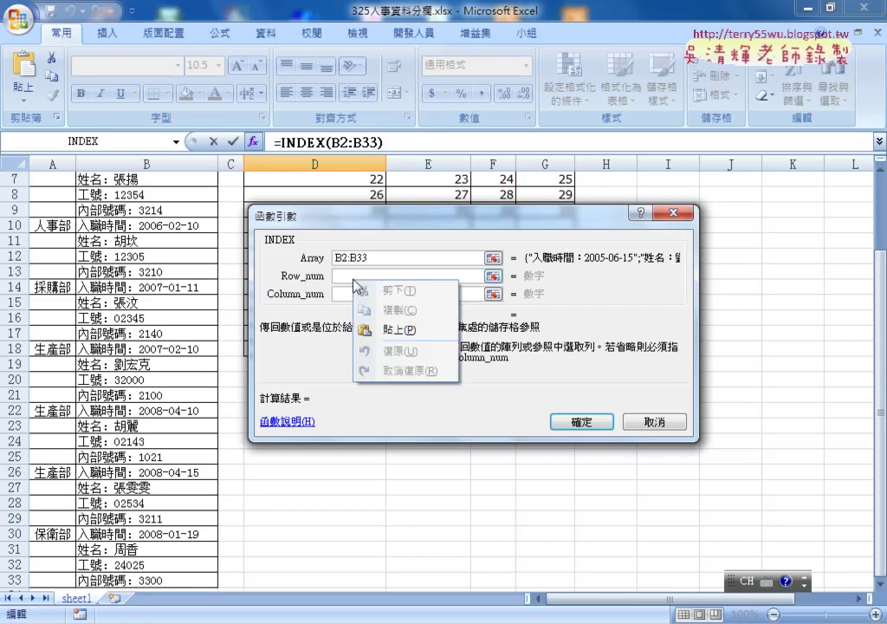
pyautogui.click(378, 330)
pyautogui.moveTo(460, 276); pyautogui.dragTo(343, 263)
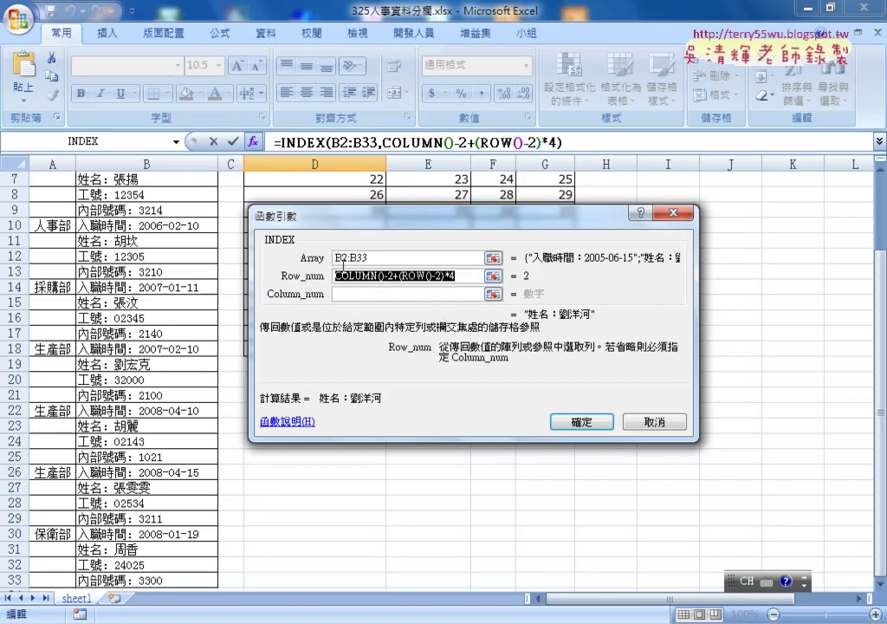
pyautogui.click(369, 294)
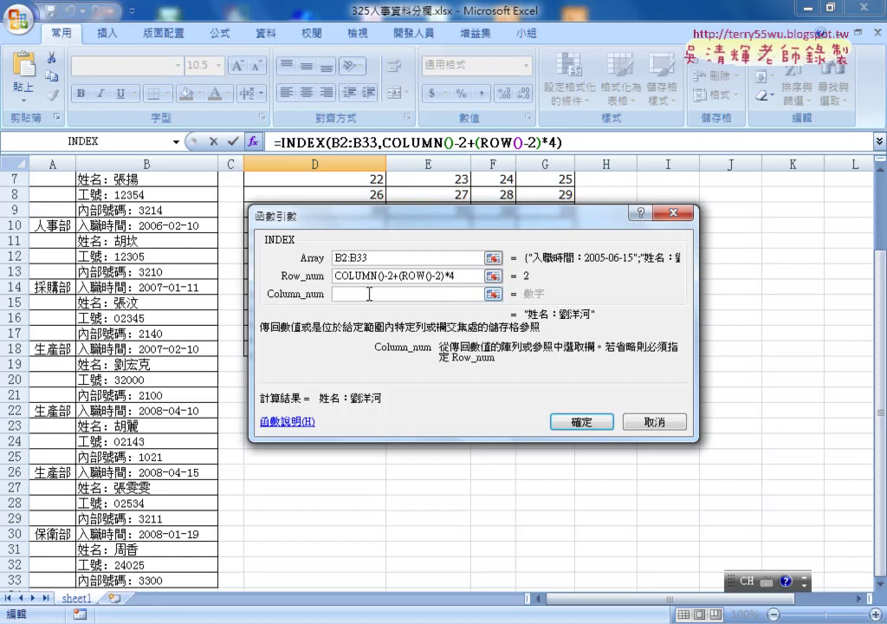
pyautogui.write('1')
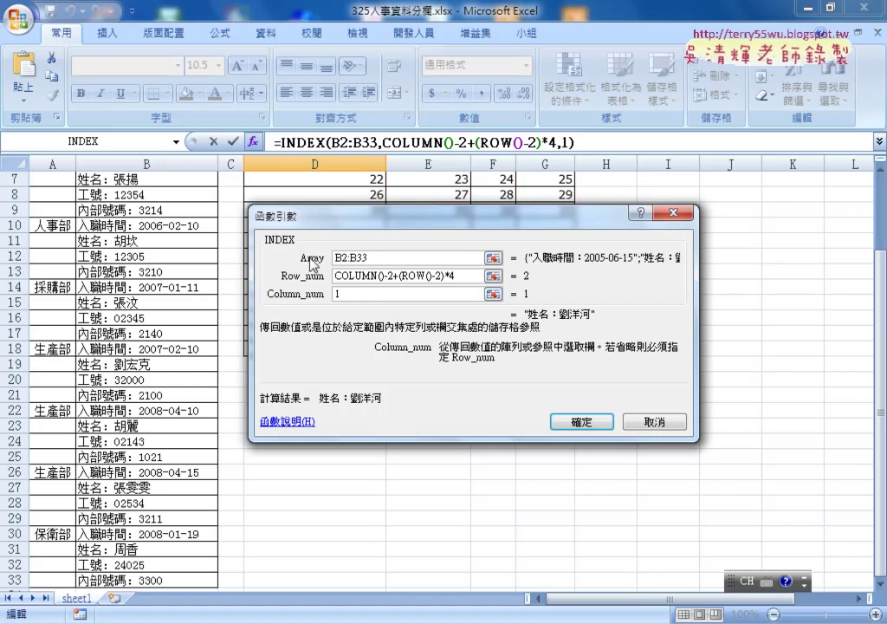
pyautogui.click(319, 260)
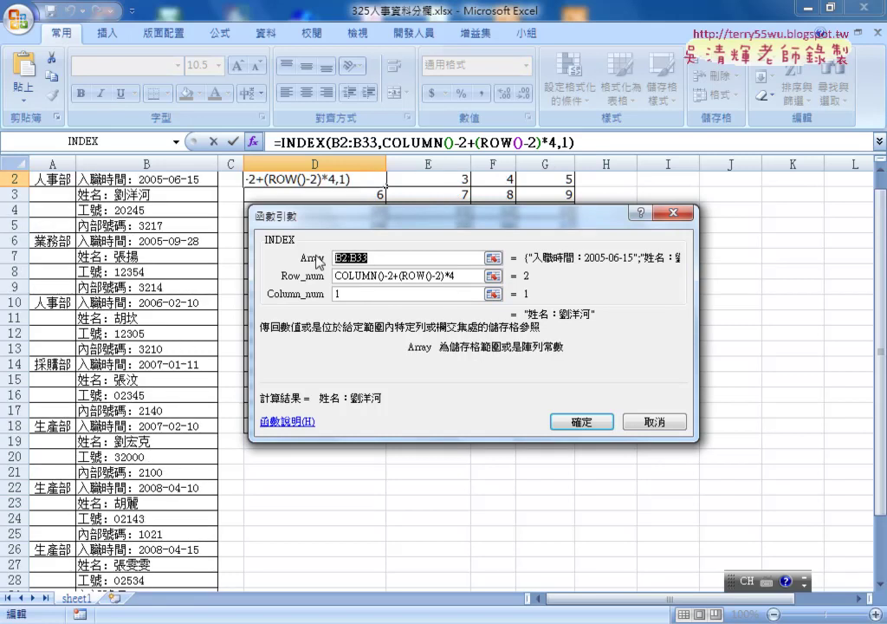
pyautogui.press('F4')
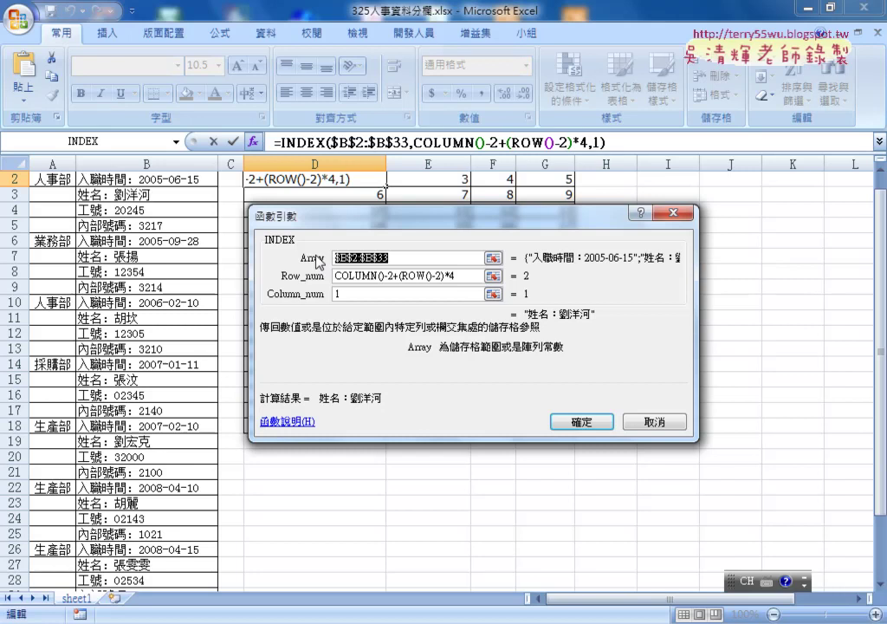
pyautogui.click(563, 422)
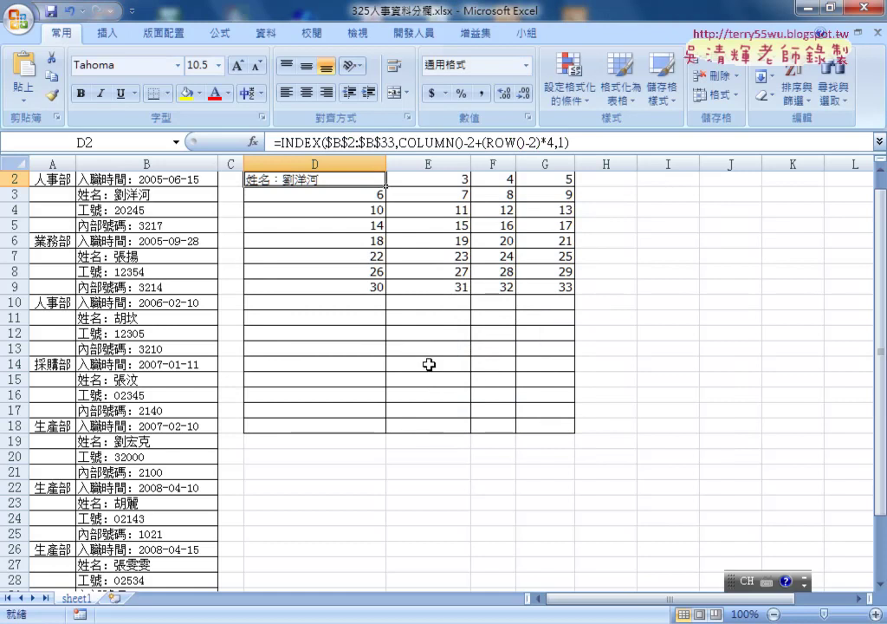
# Fill D2's INDEX formula across to G2 and down to G9, then auto-fit columns D:G.
pyautogui.moveTo(388, 186)
pyautogui.mouseDown()
pyautogui.moveTo(572, 189)
pyautogui.moveTo(569, 286)
pyautogui.mouseUp()
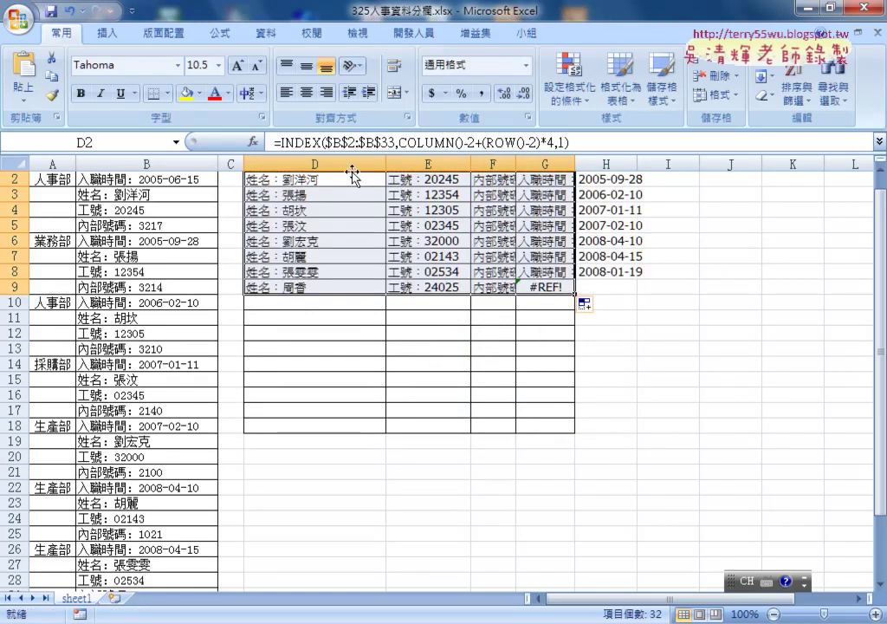
pyautogui.moveTo(329, 164); pyautogui.dragTo(539, 159)
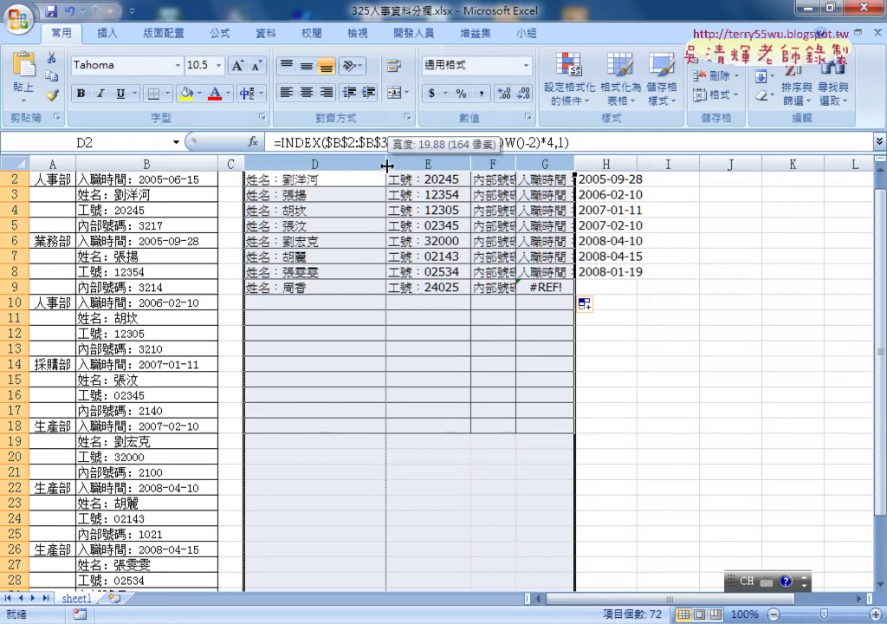
pyautogui.doubleClick(387, 164)
pyautogui.scroll(1, 390, 273)
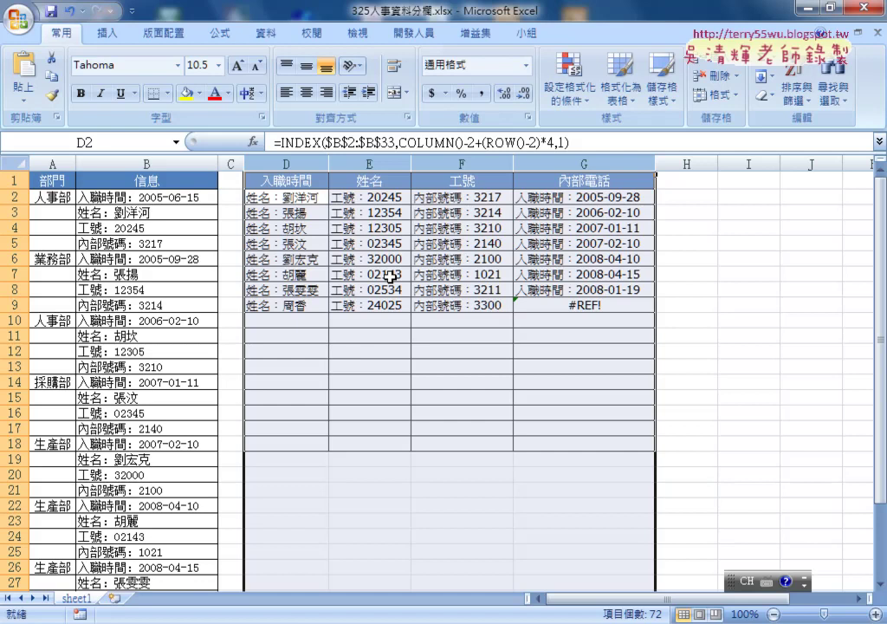
pyautogui.scroll(-3, 202, 389)
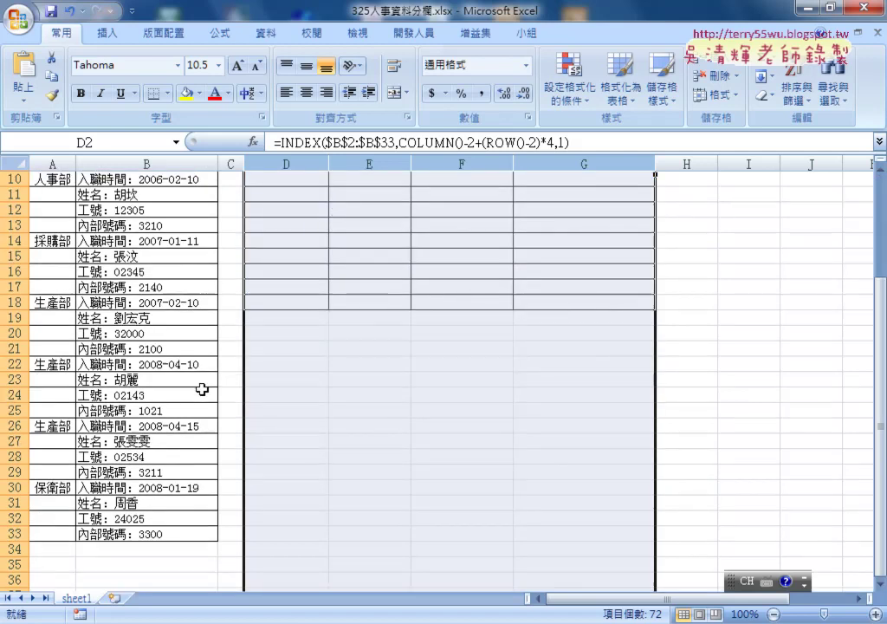
# Inspect the #REF! error in G9 against F9 and the last source entry B33.
pyautogui.hotkey('ctrl', 'Return')
pyautogui.scroll(2, 202, 389)
pyautogui.scroll(1, 347, 347)
pyautogui.click(588, 305)
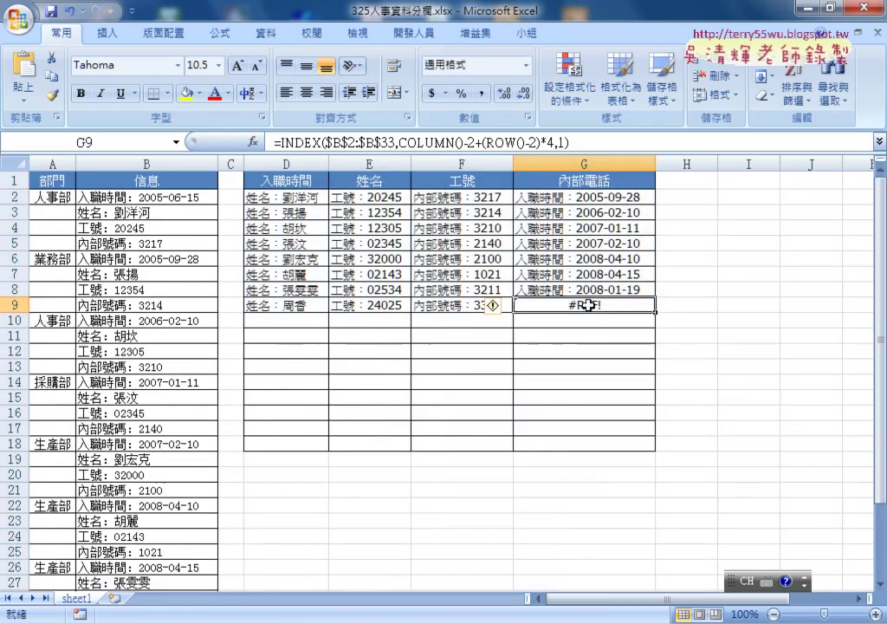
pyautogui.click(463, 305)
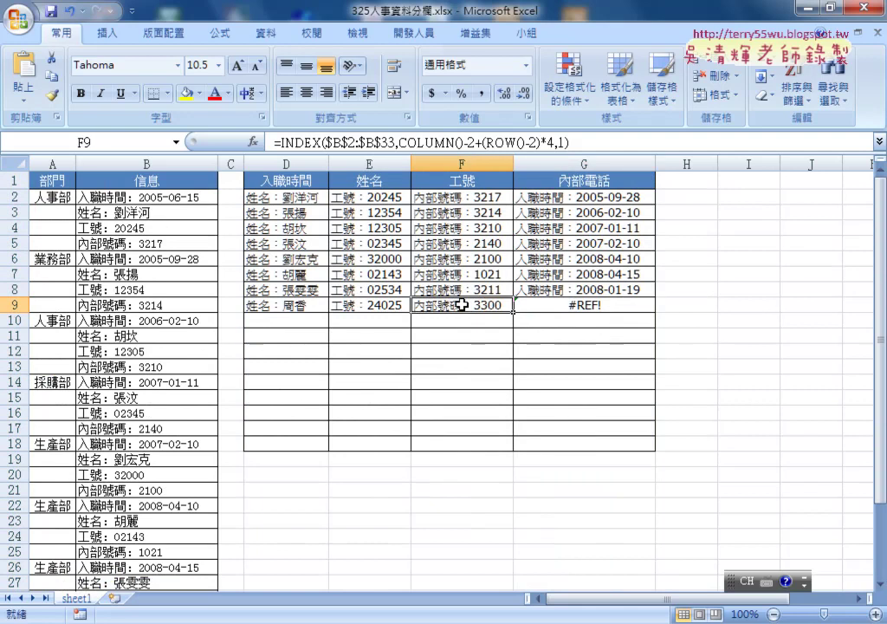
pyautogui.click(546, 305)
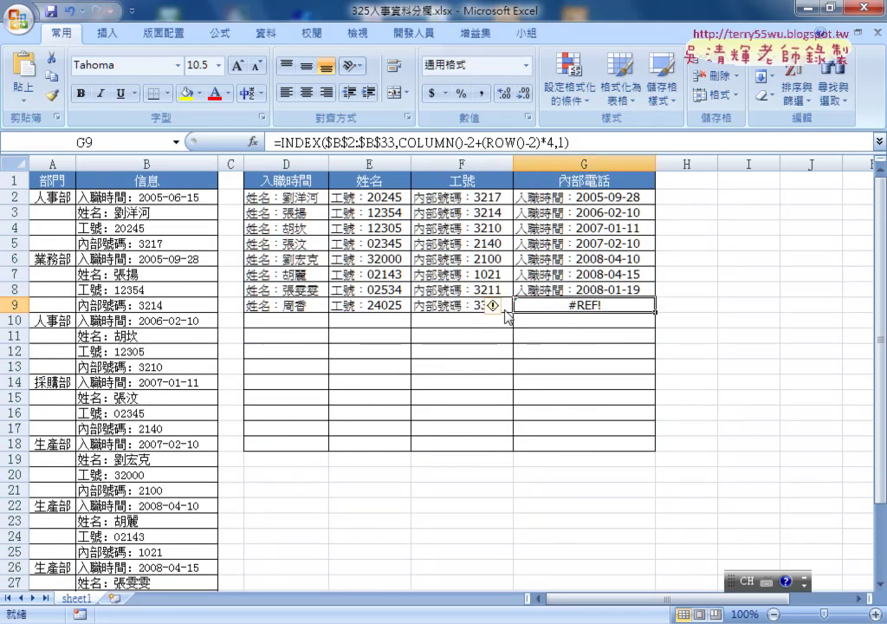
pyautogui.scroll(-4, 229, 418)
pyautogui.click(143, 486)
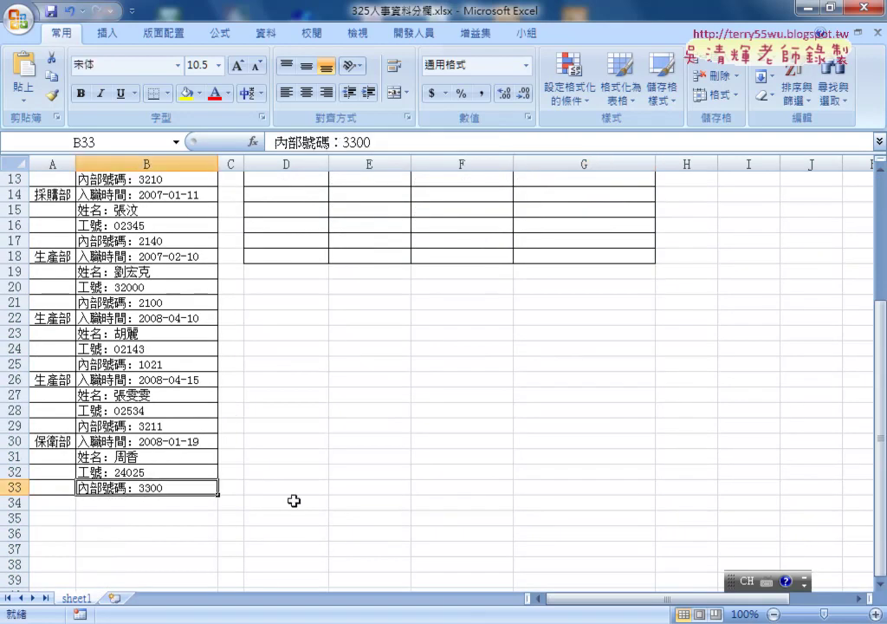
pyautogui.scroll(4, 296, 495)
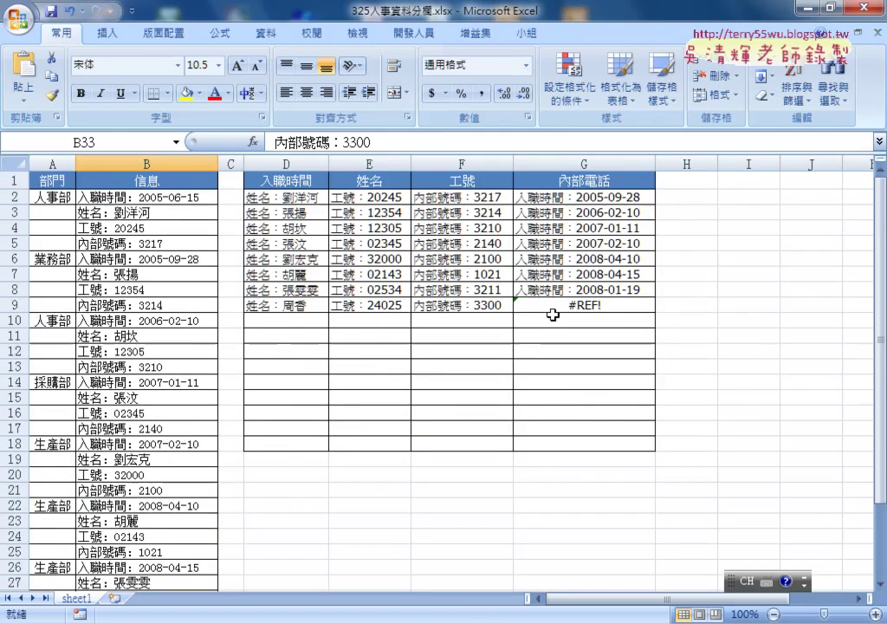
pyautogui.click(555, 306)
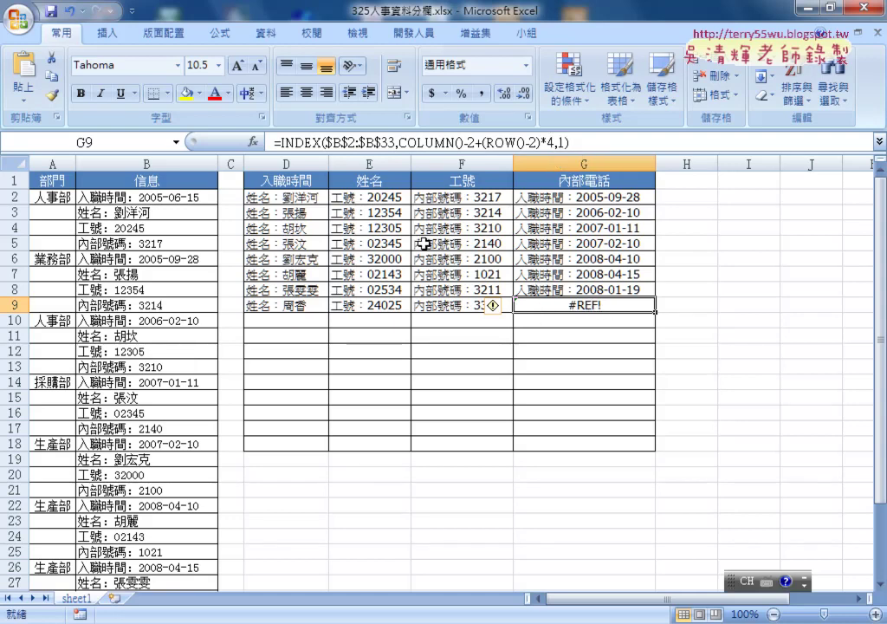
# Recheck G9 and F9 against the end of the source list in B30, B33 and B34.
pyautogui.scroll(-3, 246, 362)
pyautogui.scroll(-1, 224, 414)
pyautogui.click(198, 490)
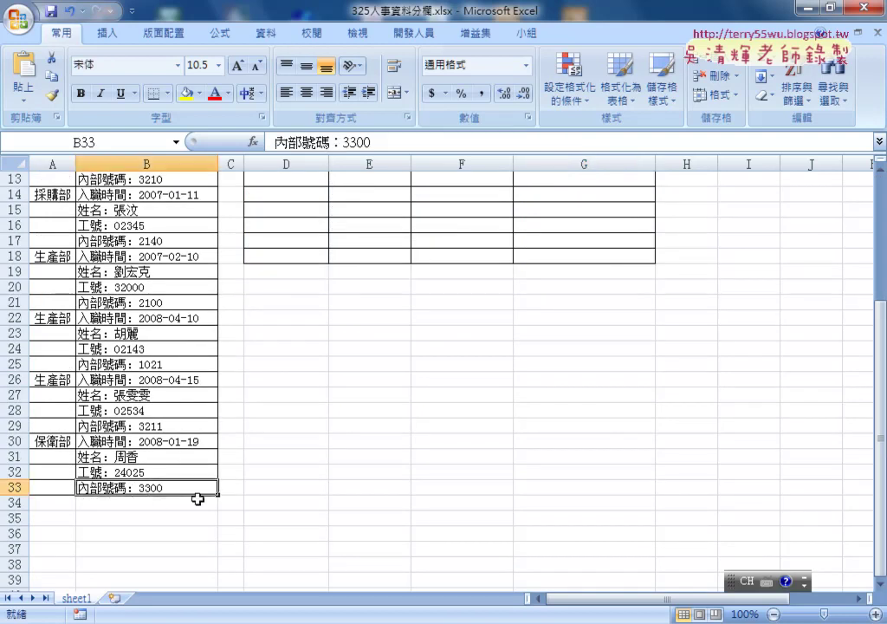
pyautogui.scroll(4, 201, 499)
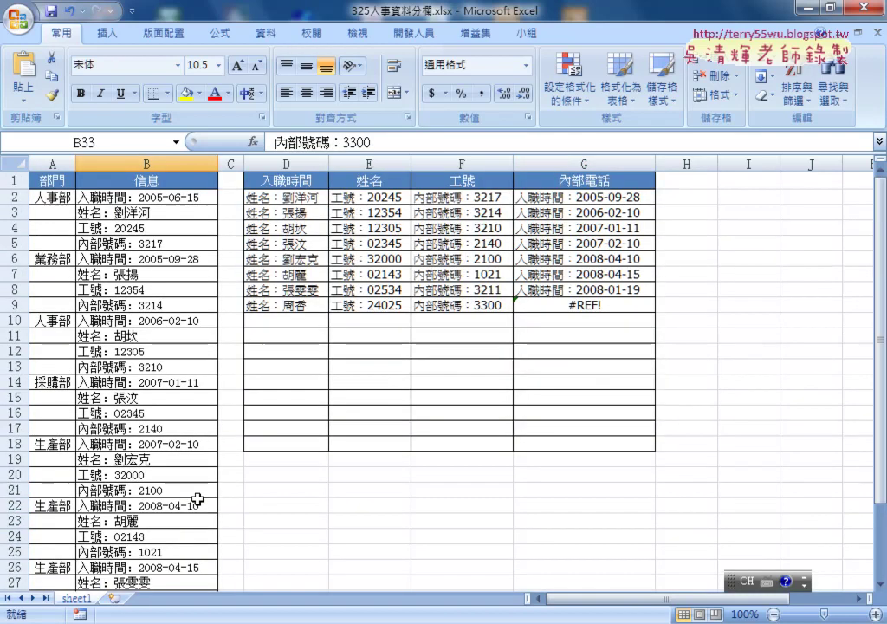
pyautogui.click(563, 308)
pyautogui.scroll(-2, 406, 431)
pyautogui.scroll(-3, 406, 431)
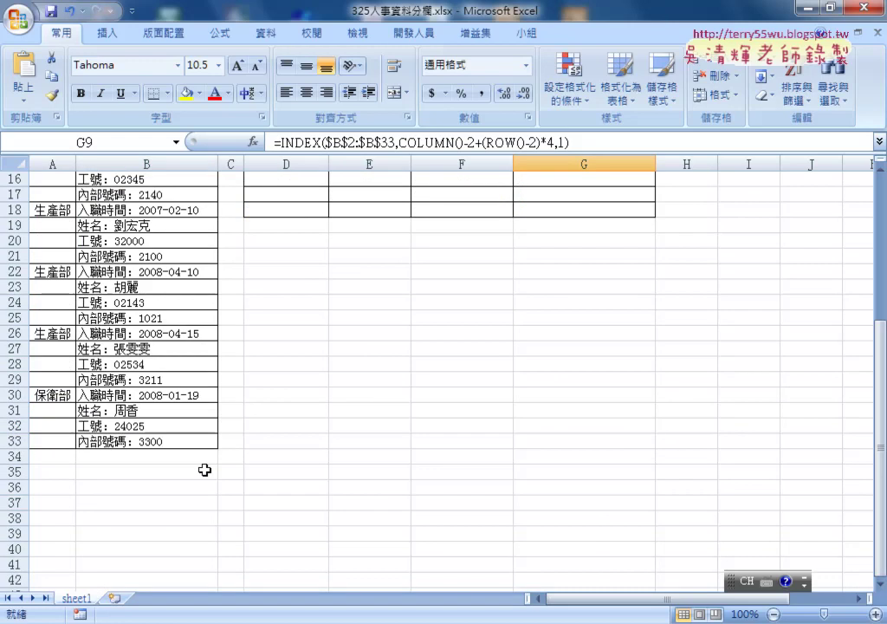
pyautogui.click(188, 444)
pyautogui.scroll(4, 195, 451)
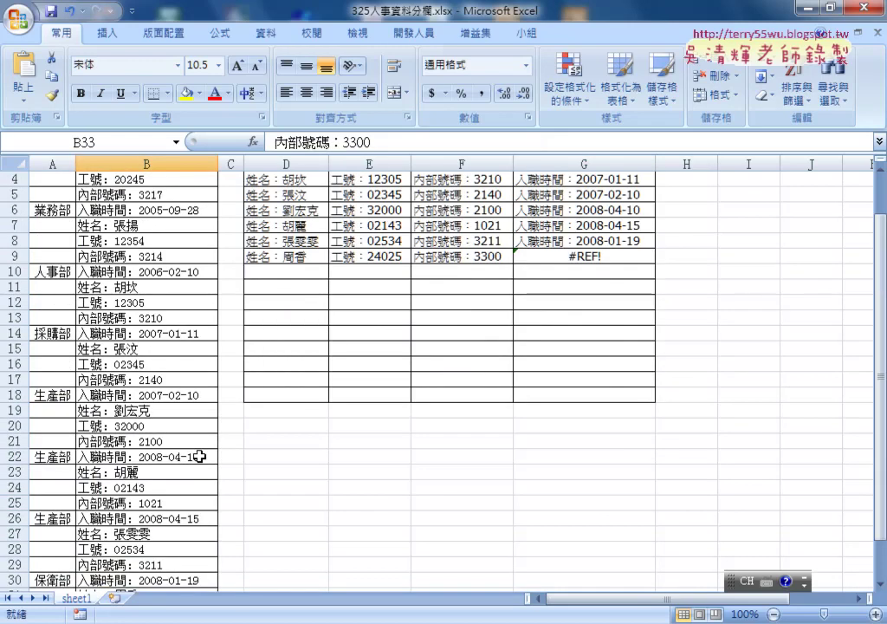
pyautogui.scroll(1, 199, 456)
pyautogui.click(452, 305)
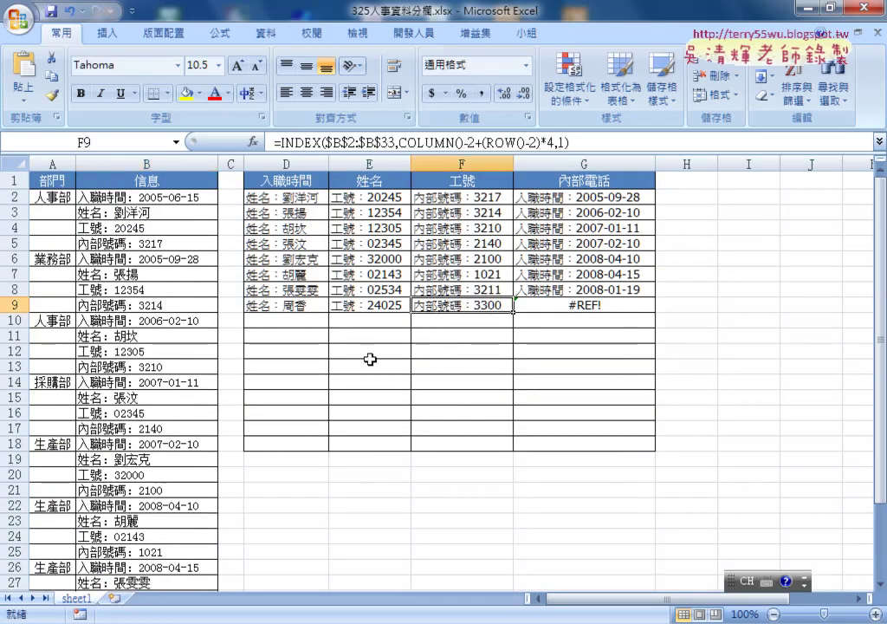
pyautogui.scroll(-4, 371, 359)
pyautogui.click(148, 501)
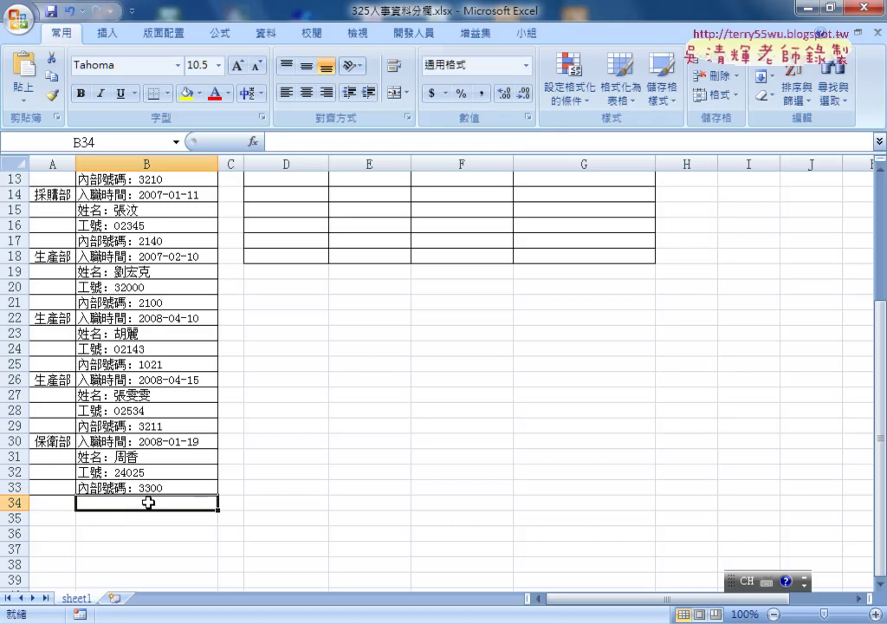
pyautogui.click(169, 443)
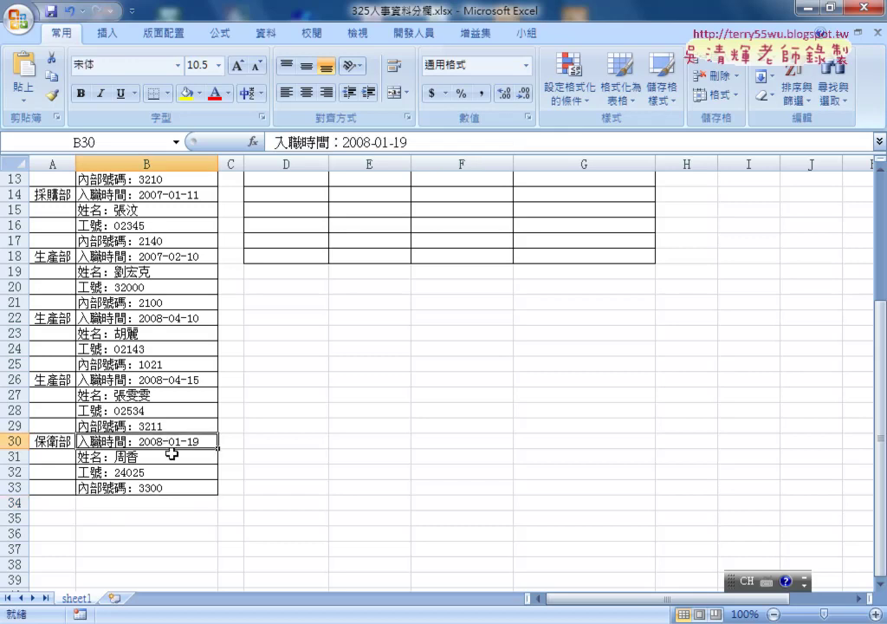
# Copy the B30 hire date into B34 as a test, then clear B34 again.
pyautogui.hotkey('ctrl', 'c')
pyautogui.click(142, 503)
pyautogui.hotkey('ctrl', 'v')
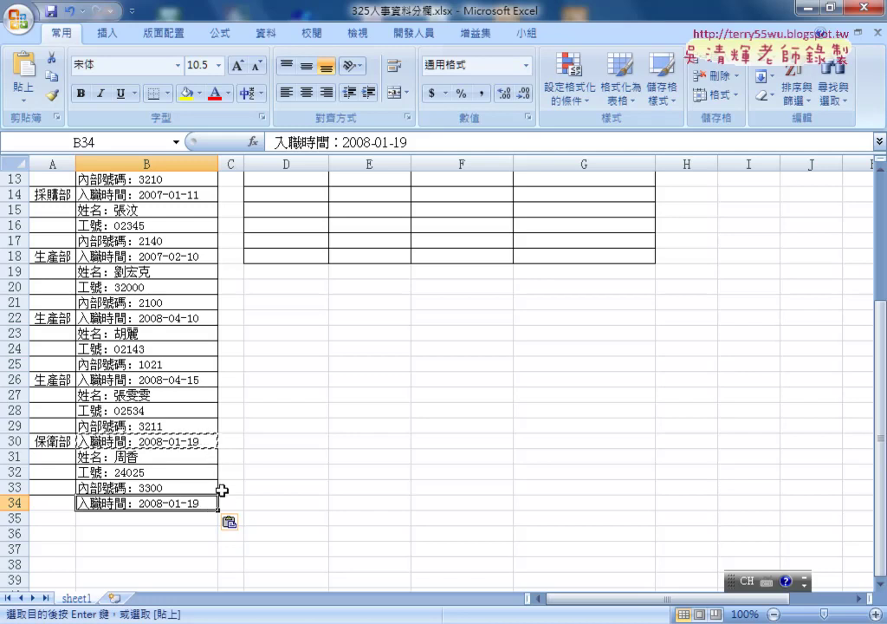
pyautogui.press('Escape')
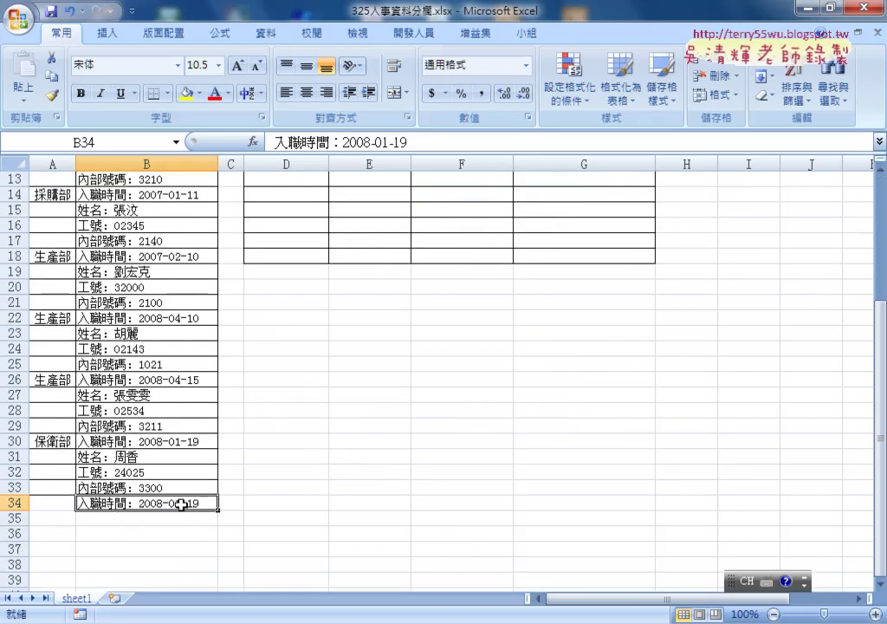
pyautogui.press('Delete')
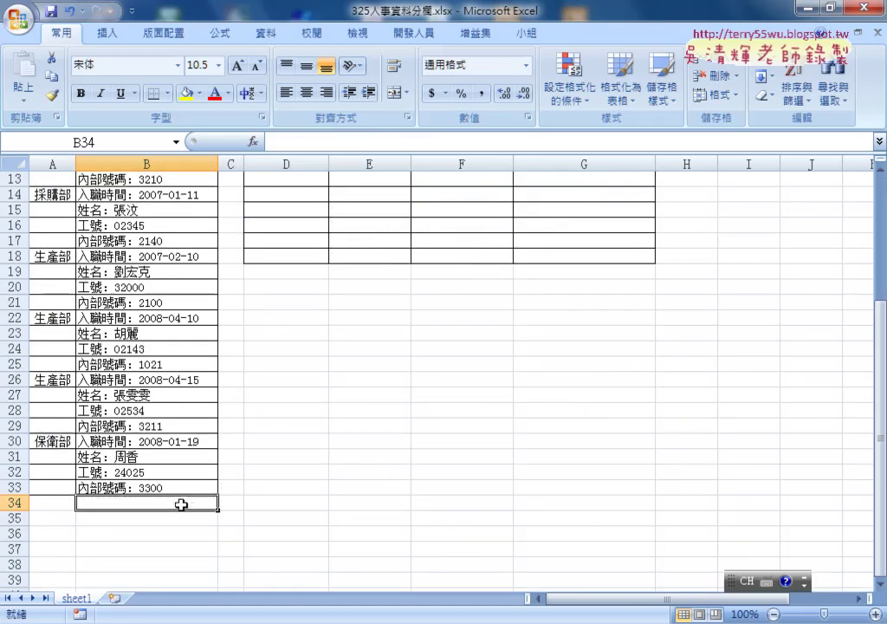
# Review the last employee's entries B30:B33 and return to the top of the sheet.
pyautogui.click(136, 443)
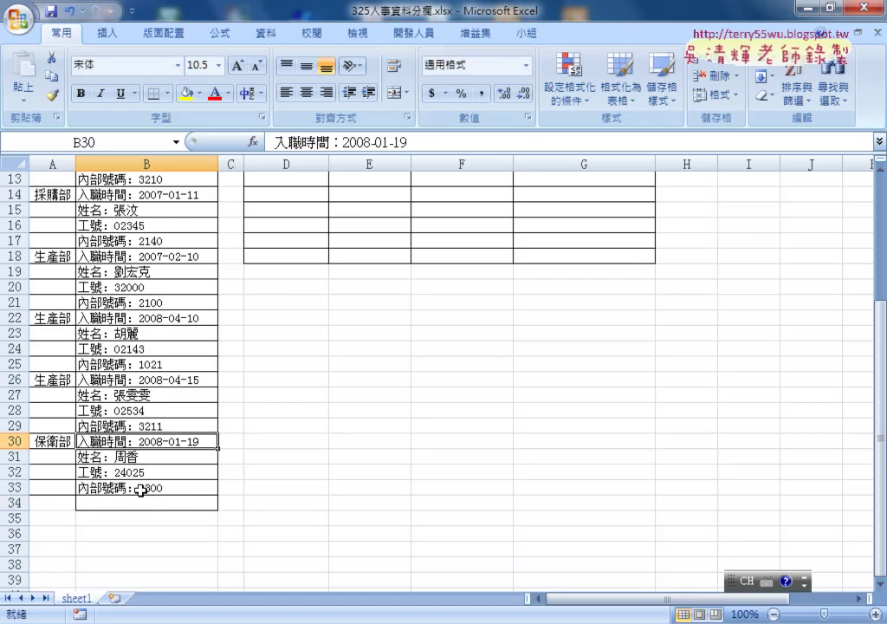
pyautogui.moveTo(136, 488); pyautogui.dragTo(139, 442)
pyautogui.click(136, 490)
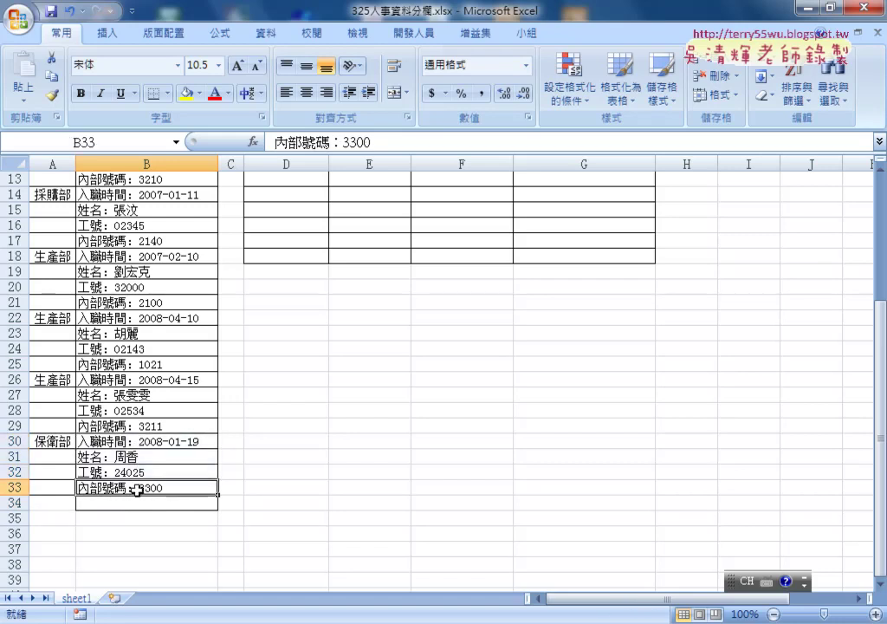
pyautogui.click(137, 472)
pyautogui.scroll(3, 139, 473)
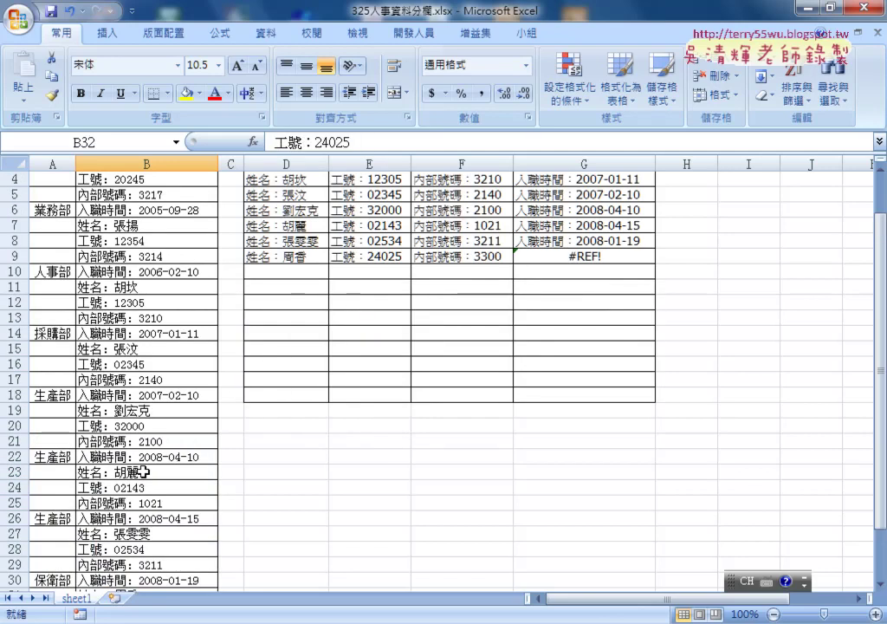
pyautogui.scroll(1, 142, 472)
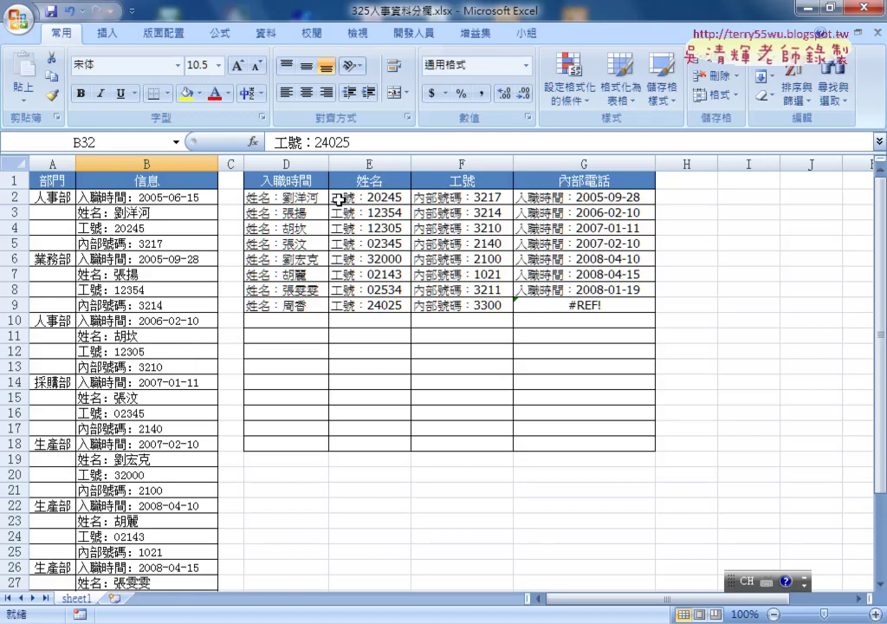
# Compare D2's INDEX formula with the first stacked entry in B2.
pyautogui.click(270, 198)
pyautogui.click(151, 198)
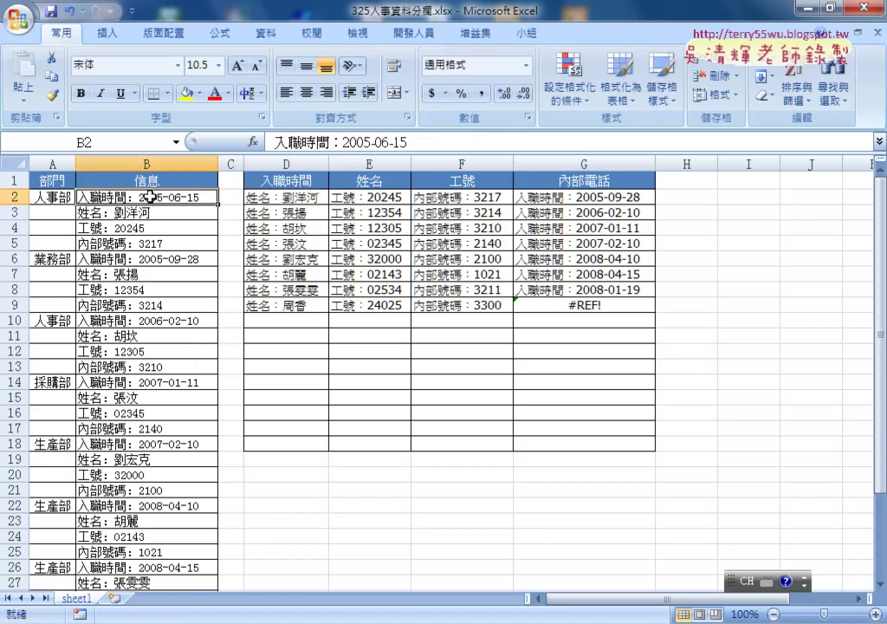
pyautogui.click(289, 195)
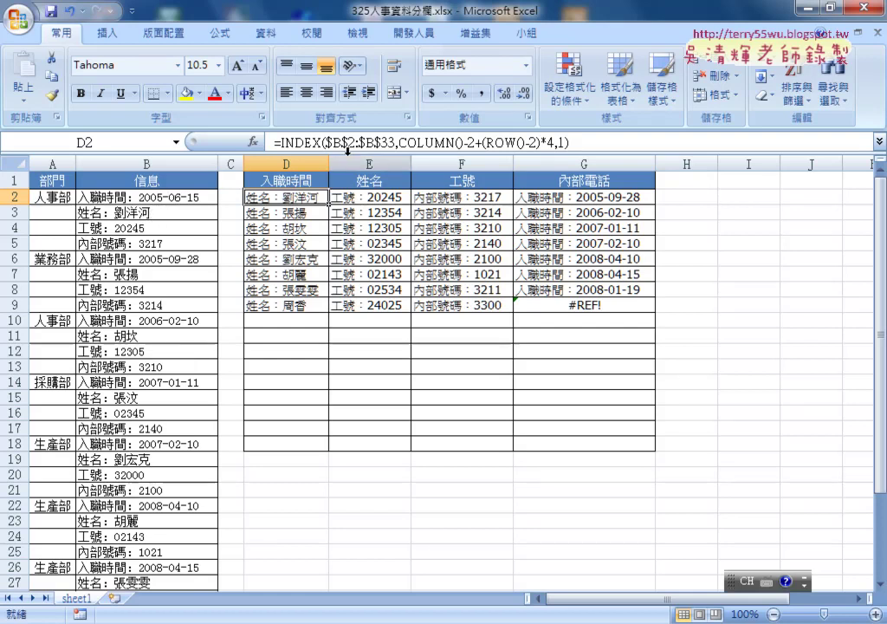
# Change D2's offset from COLUMN()-2 to COLUMN()-3 and fill the formula through G9.
pyautogui.click(469, 143)
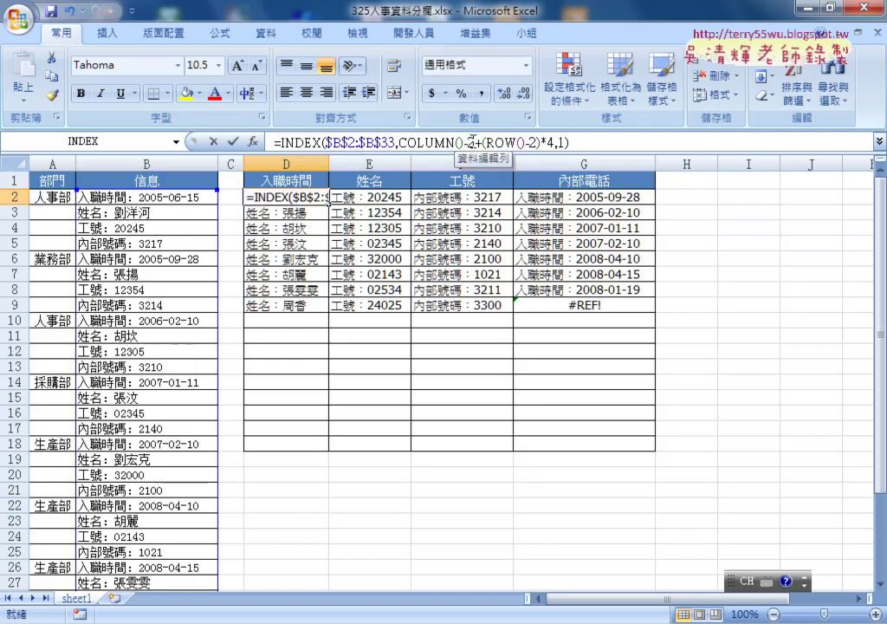
pyautogui.doubleClick(468, 143)
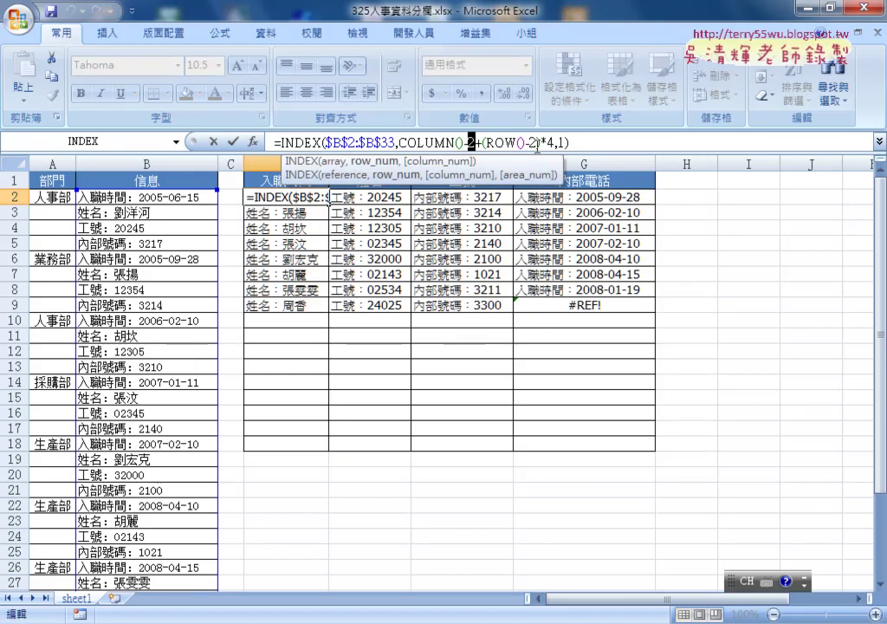
pyautogui.write('3')
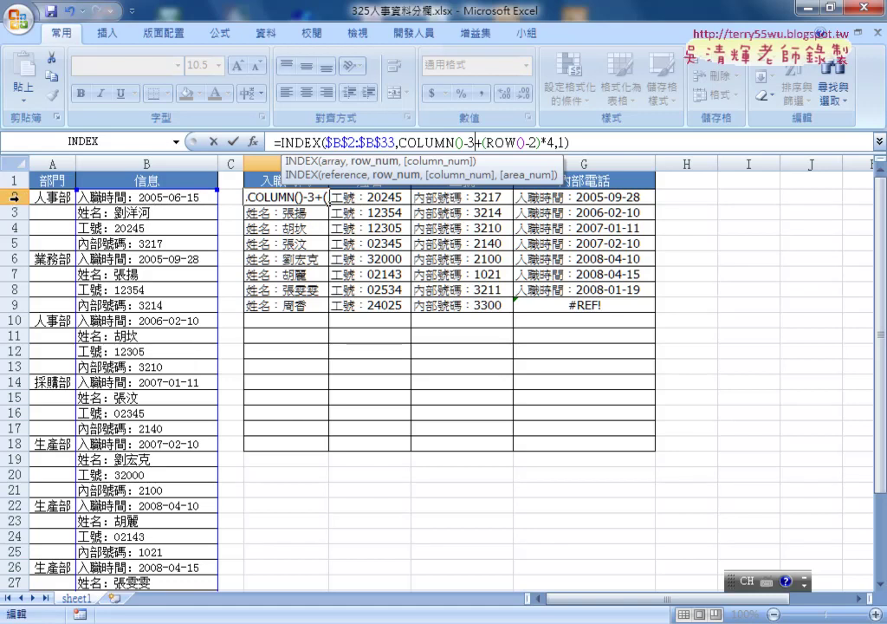
pyautogui.click(232, 141)
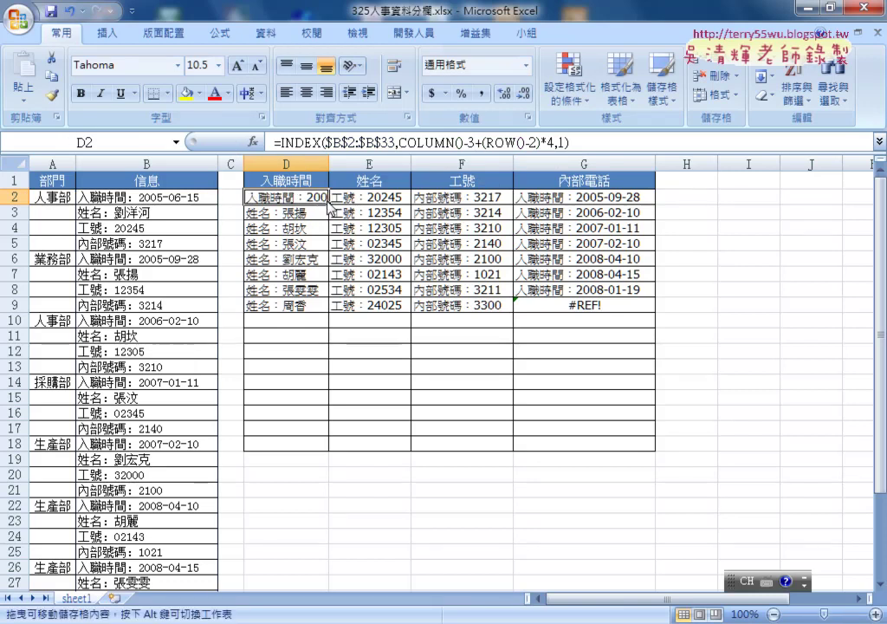
pyautogui.moveTo(329, 205)
pyautogui.mouseDown()
pyautogui.moveTo(654, 207)
pyautogui.moveTo(642, 305)
pyautogui.mouseUp()
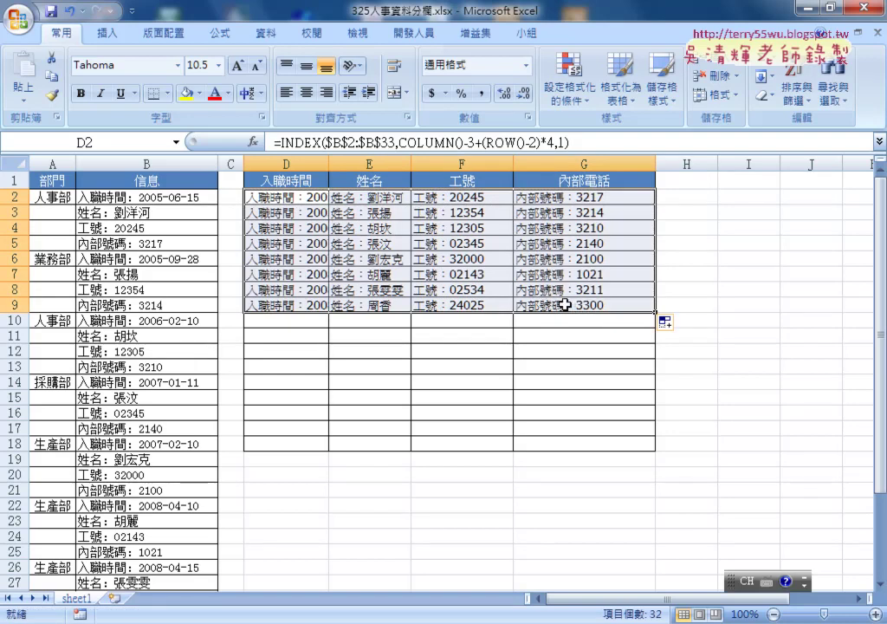
# Auto-fit columns D through G so the full hire dates are visible.
pyautogui.moveTo(286, 162); pyautogui.dragTo(590, 165)
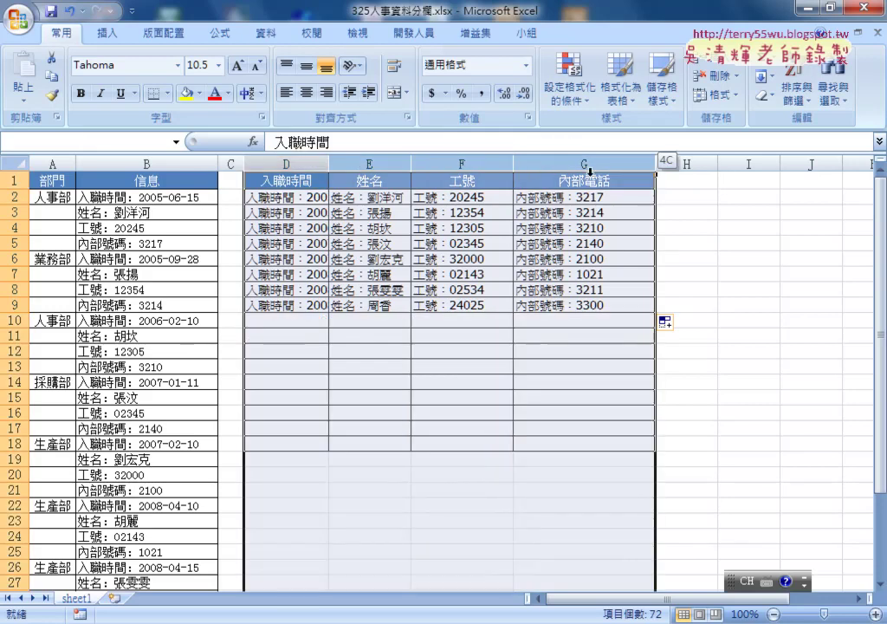
pyautogui.doubleClick(330, 163)
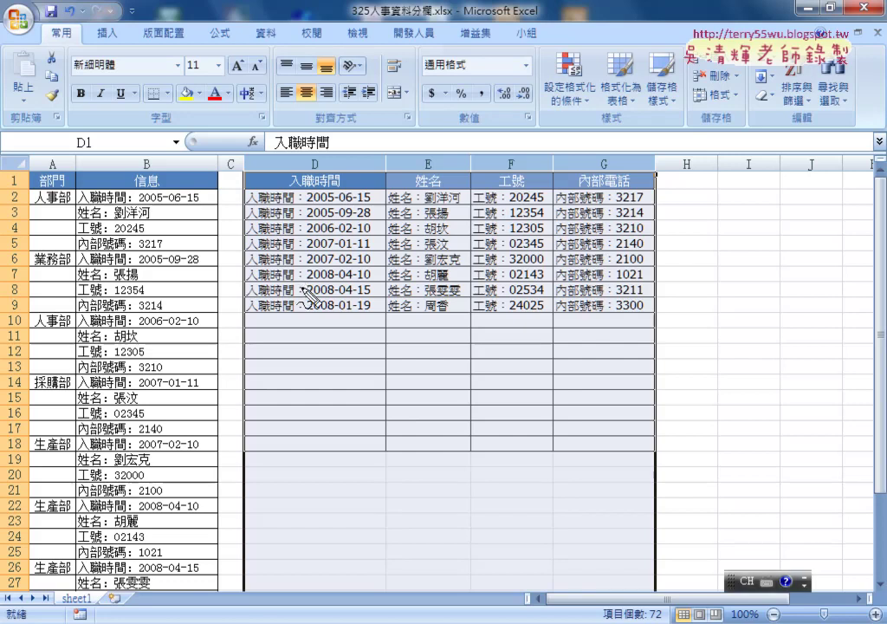
# With the screen pen, cross out the repeated labels in columns D, E, F and G.
pyautogui.moveTo(305, 189); pyautogui.dragTo(305, 313)
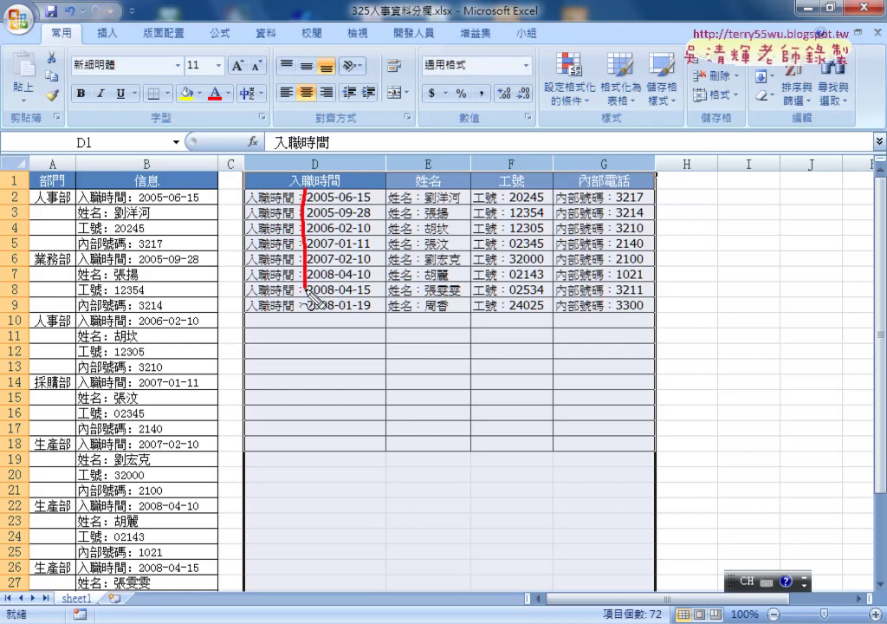
pyautogui.moveTo(288, 202); pyautogui.dragTo(247, 263)
pyautogui.moveTo(256, 201); pyautogui.dragTo(289, 256)
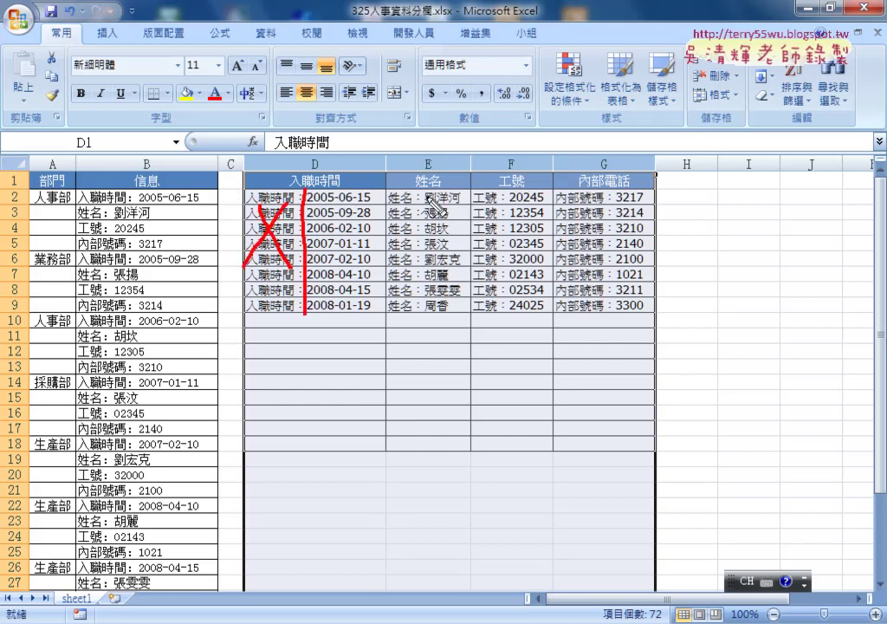
pyautogui.moveTo(424, 183); pyautogui.dragTo(425, 317)
pyautogui.moveTo(411, 215)
pyautogui.mouseDown()
pyautogui.moveTo(392, 253)
pyautogui.moveTo(415, 253)
pyautogui.mouseUp()
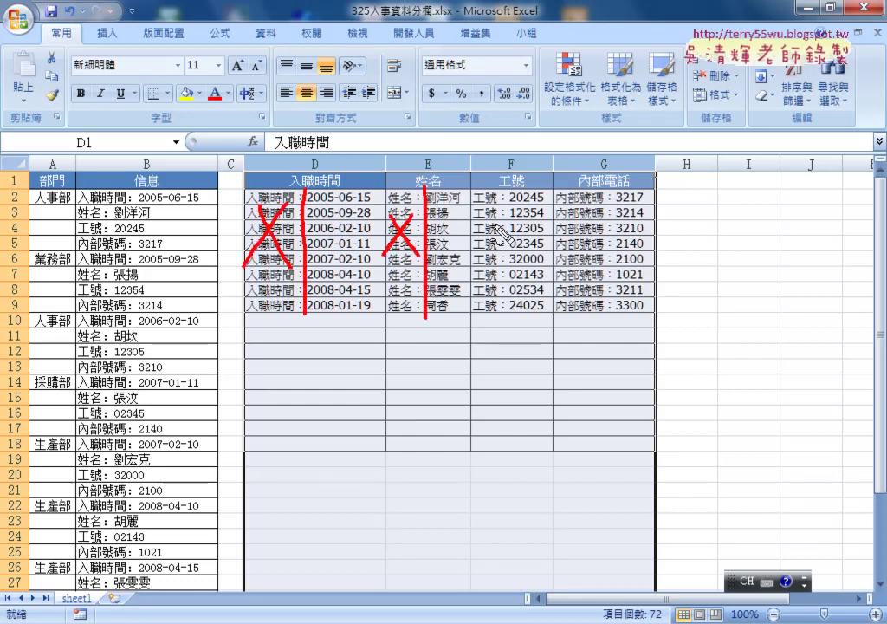
pyautogui.moveTo(509, 189); pyautogui.dragTo(513, 299)
pyautogui.moveTo(481, 229)
pyautogui.mouseDown()
pyautogui.moveTo(503, 258)
pyautogui.moveTo(482, 259)
pyautogui.mouseUp()
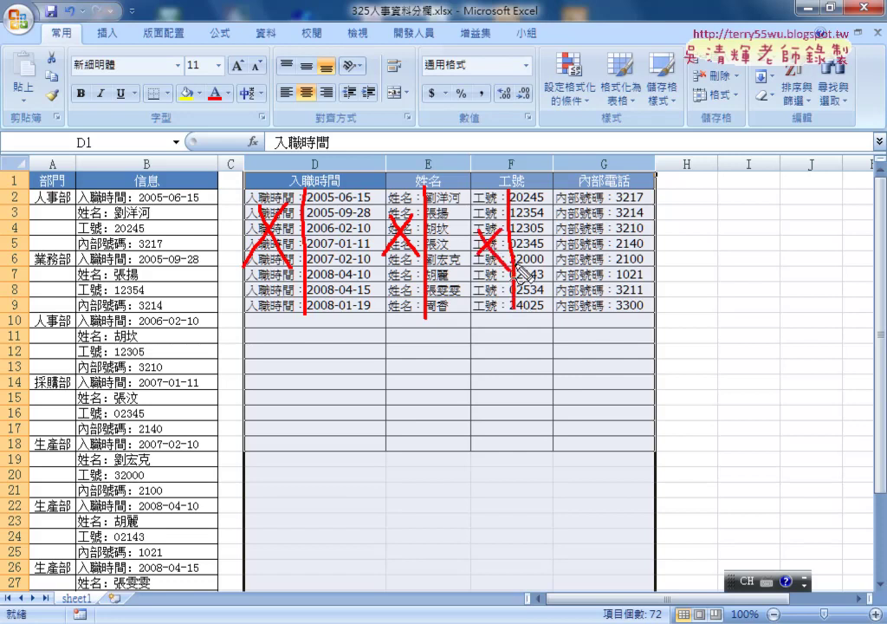
pyautogui.moveTo(617, 189); pyautogui.dragTo(624, 325)
pyautogui.moveTo(603, 245)
pyautogui.mouseDown()
pyautogui.moveTo(571, 274)
pyautogui.moveTo(598, 284)
pyautogui.mouseUp()
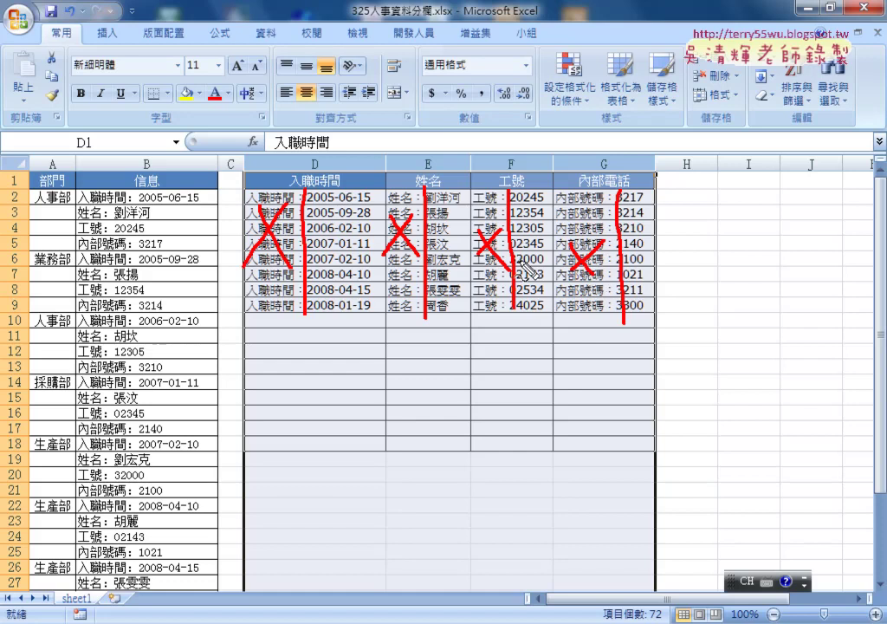
# Mark the 入職時間 header, handwrite a LEN and MID note, then clear all ink.
pyautogui.moveTo(247, 208); pyautogui.dragTo(351, 211)
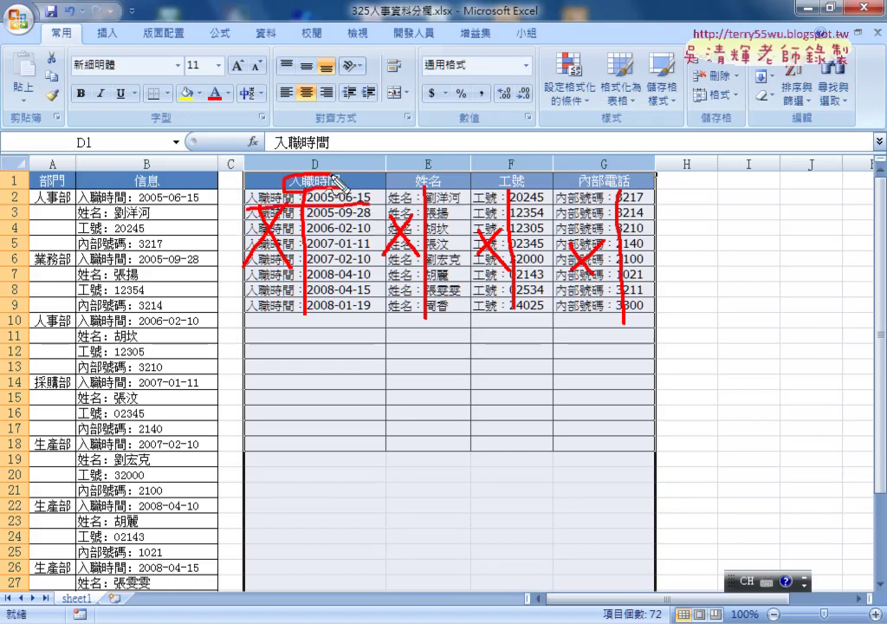
pyautogui.moveTo(280, 189); pyautogui.dragTo(344, 188)
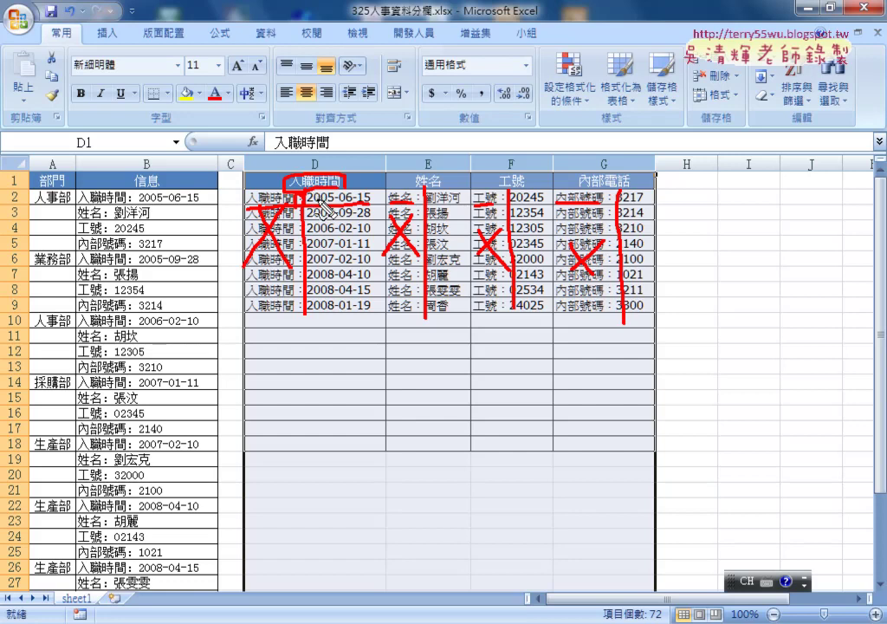
pyautogui.moveTo(343, 128)
pyautogui.mouseDown()
pyautogui.moveTo(344, 150)
pyautogui.moveTo(387, 158)
pyautogui.mouseUp()
pyautogui.moveTo(305, 188); pyautogui.dragTo(344, 176)
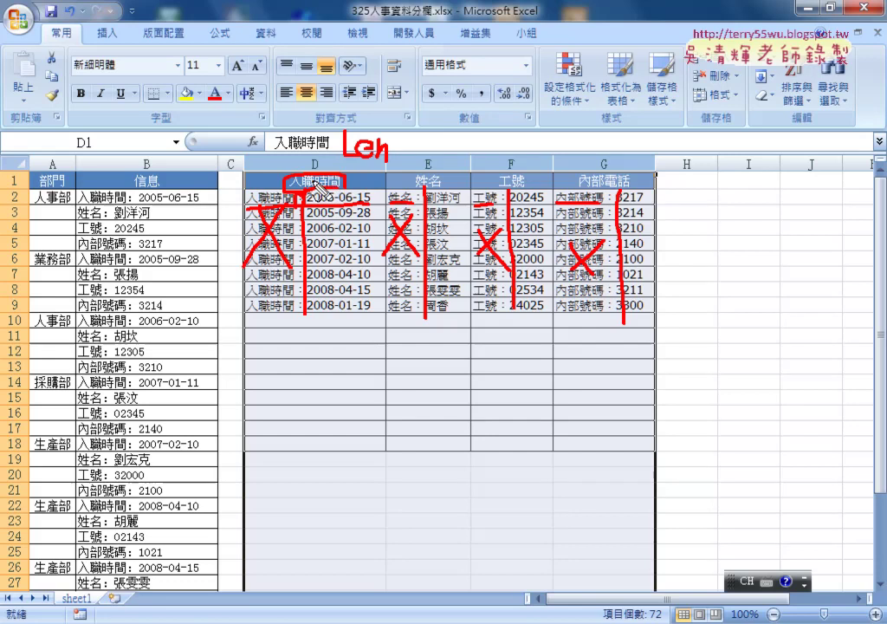
pyautogui.moveTo(420, 161)
pyautogui.mouseDown()
pyautogui.moveTo(426, 132)
pyautogui.moveTo(453, 137)
pyautogui.moveTo(468, 159)
pyautogui.moveTo(492, 166)
pyautogui.mouseUp()
pyautogui.click(476, 132)
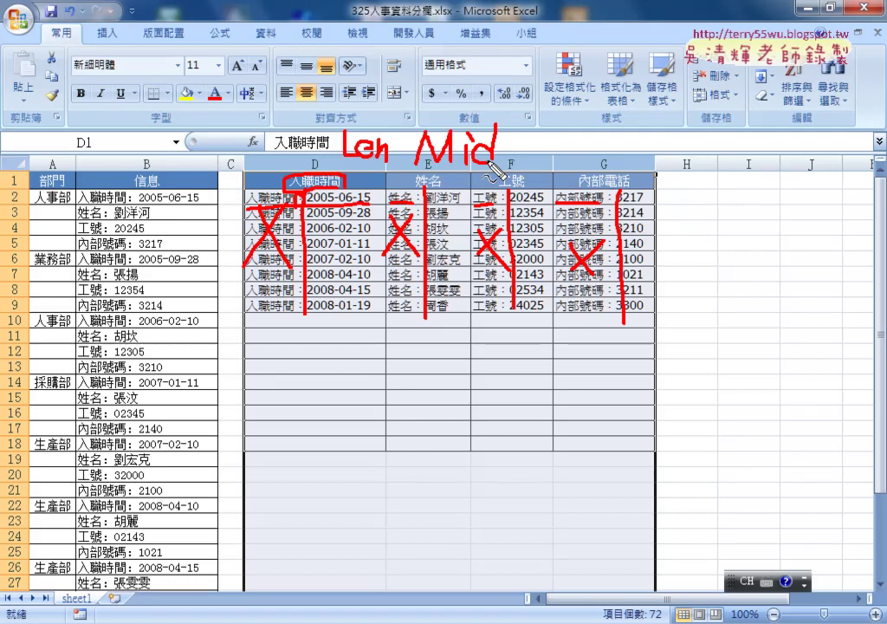
pyautogui.press('Escape')
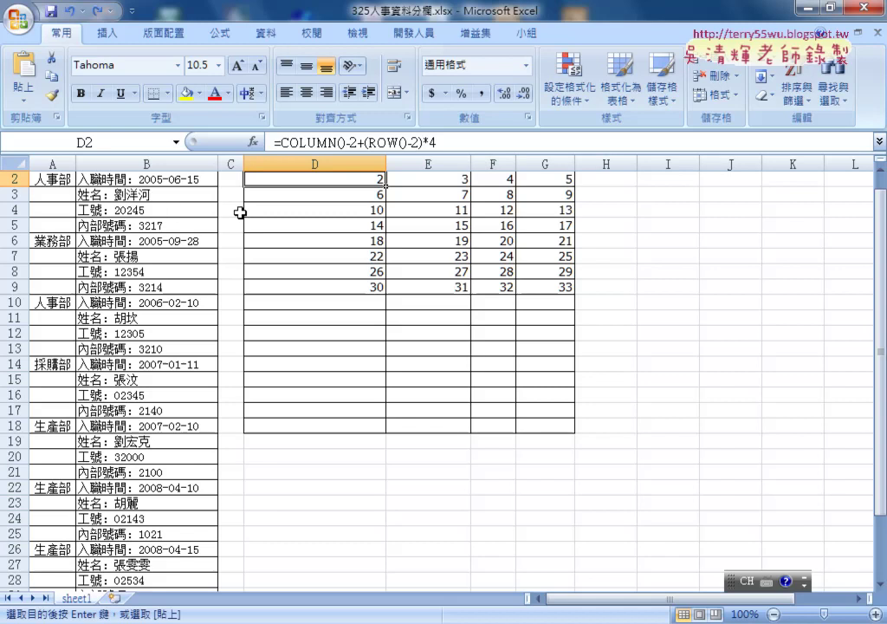
# Change D2 to =COLUMN()-3+(ROW()-2)*4, fill it through G9, and select the expression.
pyautogui.doubleClick(353, 142)
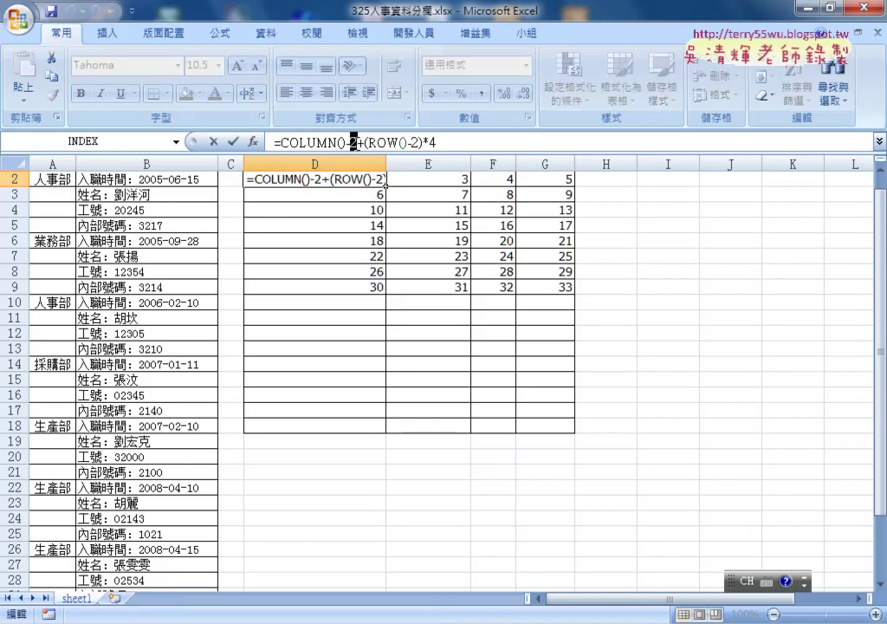
pyautogui.write('3')
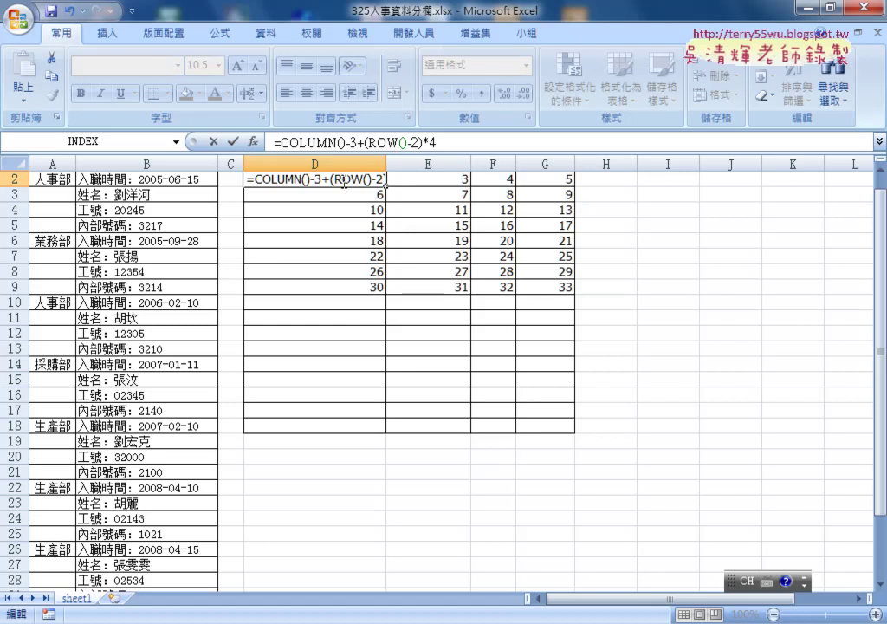
pyautogui.click(234, 143)
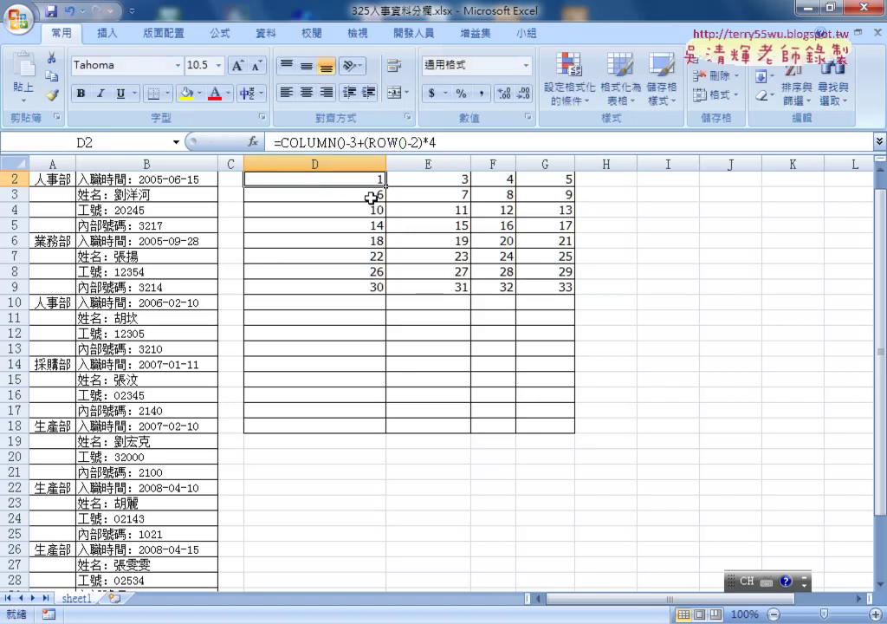
pyautogui.moveTo(387, 187)
pyautogui.mouseDown()
pyautogui.moveTo(577, 196)
pyautogui.moveTo(575, 294)
pyautogui.mouseUp()
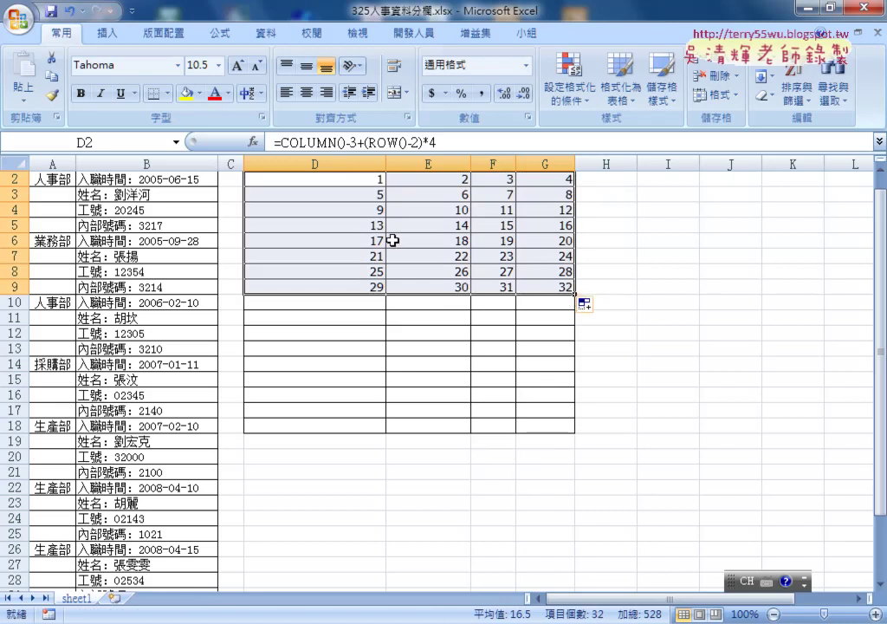
pyautogui.doubleClick(297, 143)
pyautogui.moveTo(350, 143); pyautogui.dragTo(444, 145)
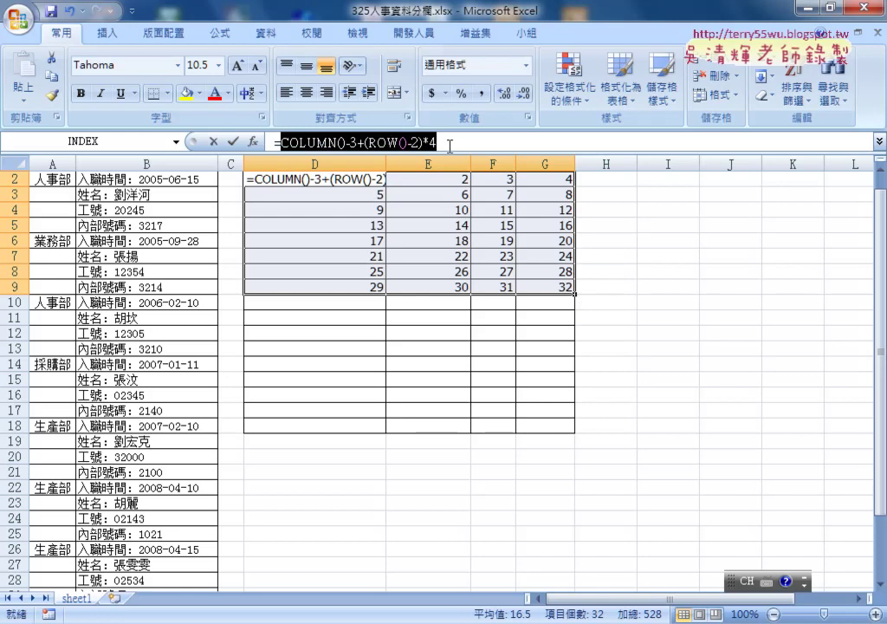